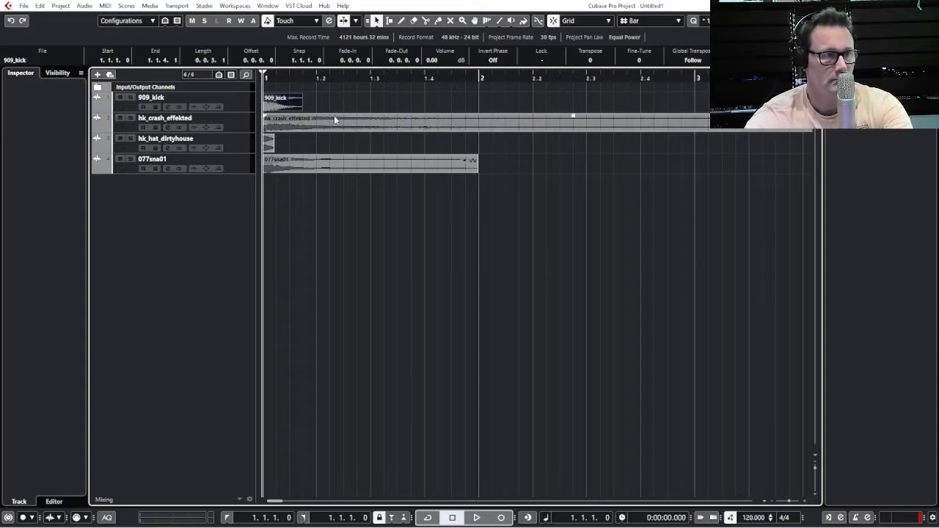
# Step: Copy the 909_kick clip from bar 1 to the starts of bars 2 and 3
pyautogui.press('g')
pyautogui.press('g')
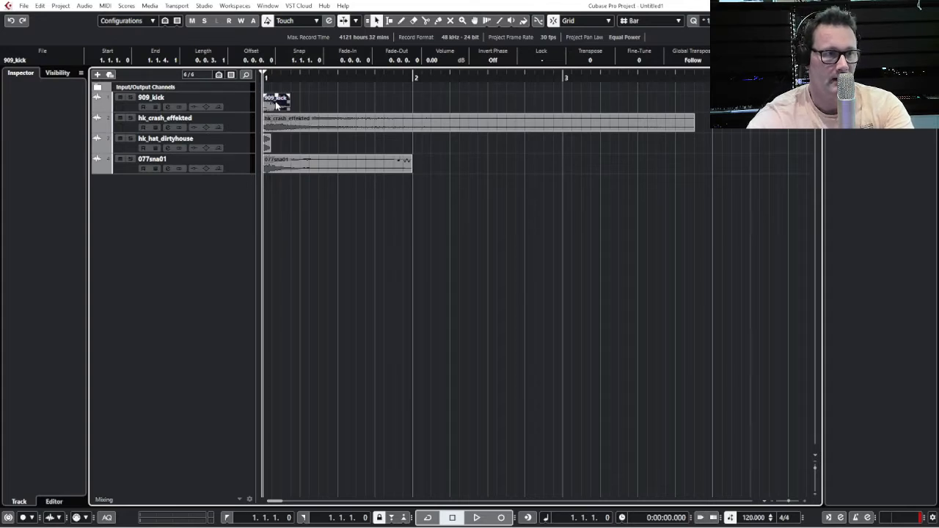
pyautogui.moveTo(275, 105); pyautogui.dragTo(367, 107)
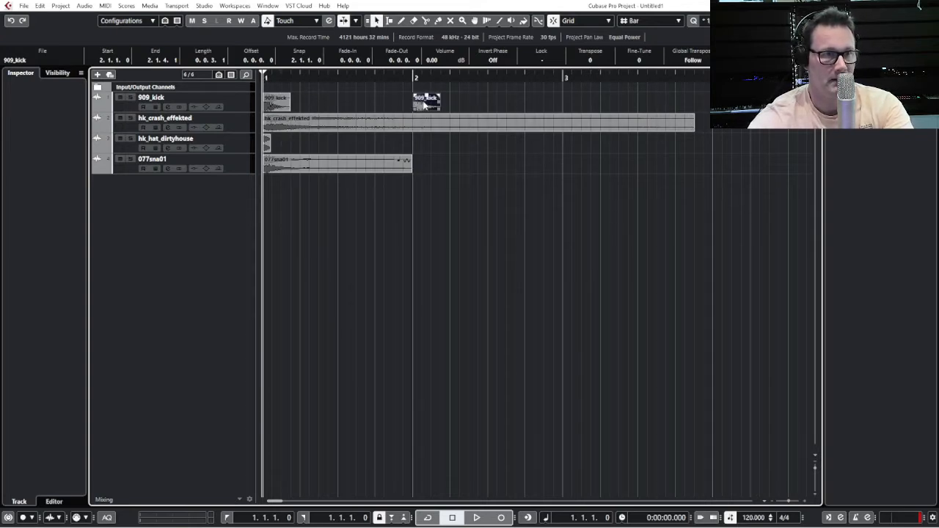
pyautogui.moveTo(437, 104); pyautogui.dragTo(587, 103)
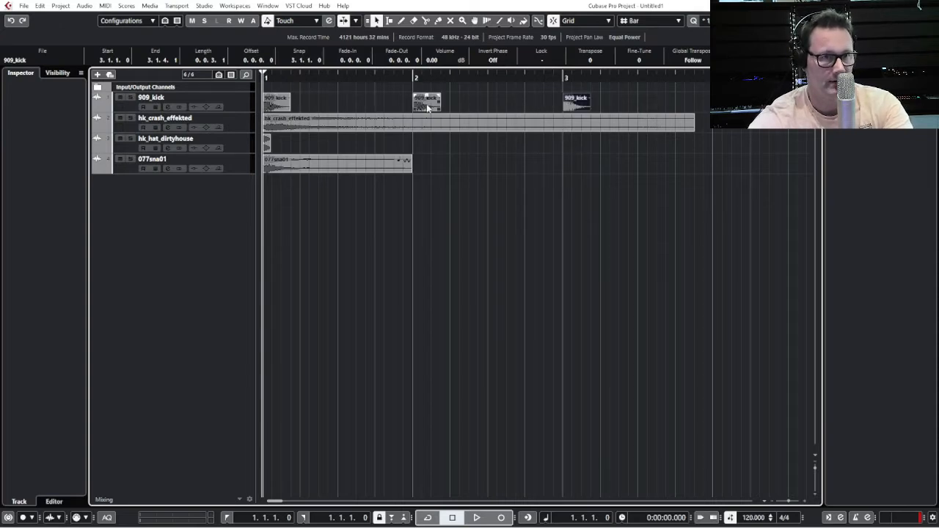
# Step: Set the snap grid to Beat and copy the 909_kick clip onto every beat through the end of bar 4
pyautogui.click(656, 26)
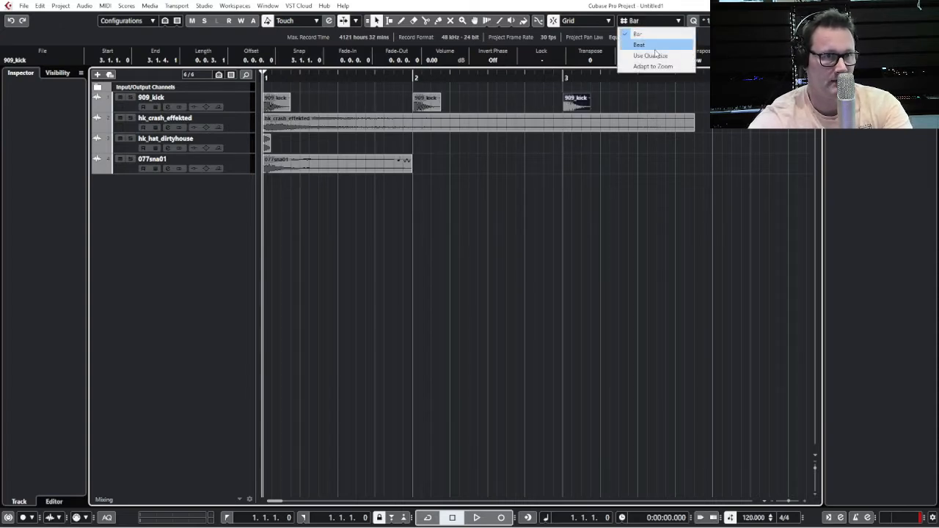
pyautogui.click(655, 47)
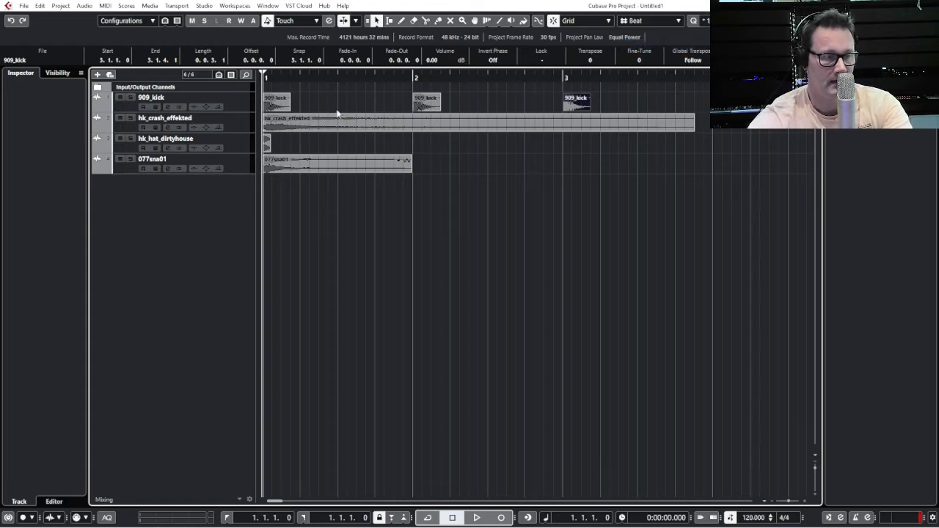
pyautogui.click(277, 102)
pyautogui.moveTo(277, 103); pyautogui.dragTo(496, 102)
pyautogui.moveTo(496, 103); pyautogui.dragTo(688, 102)
pyautogui.click(646, 139)
pyautogui.click(584, 108)
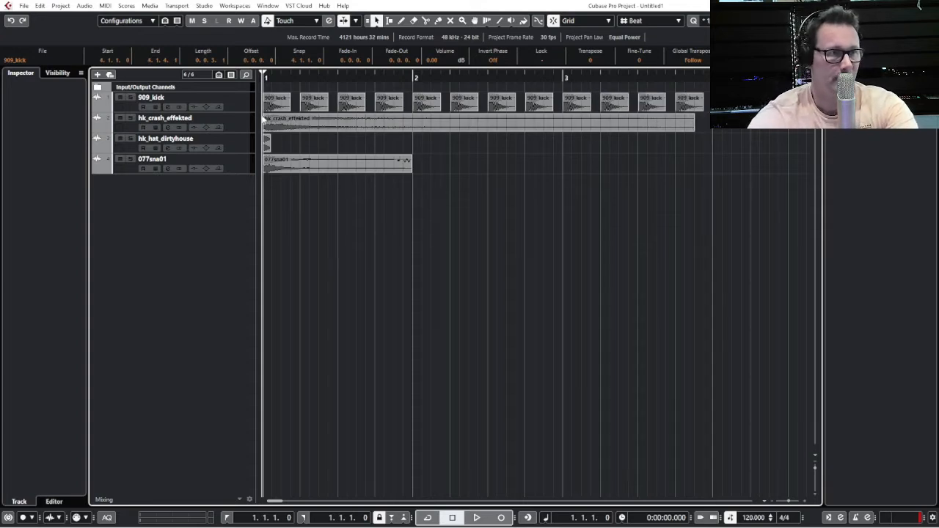
# Step: Set the locators from bar 1 to bar 5 and turn on cycle playback
pyautogui.press('g')
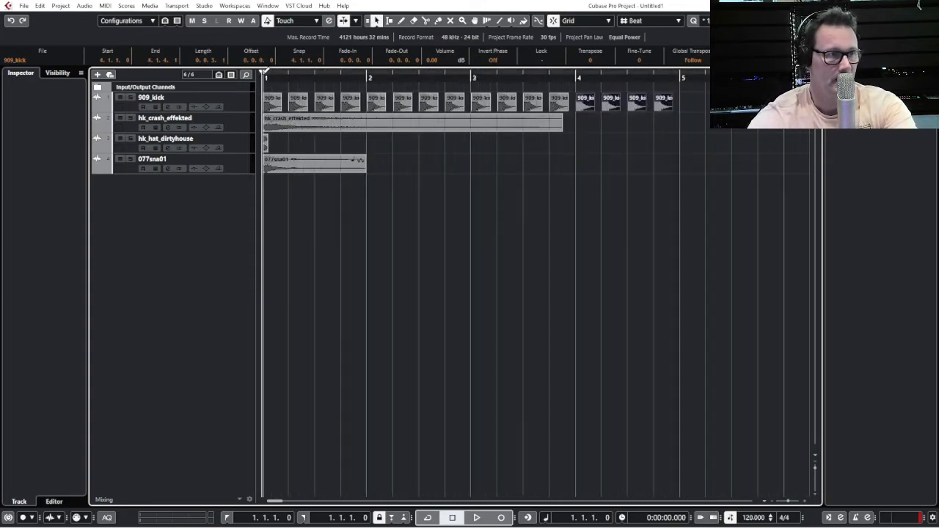
pyautogui.moveTo(262, 71); pyautogui.dragTo(678, 74)
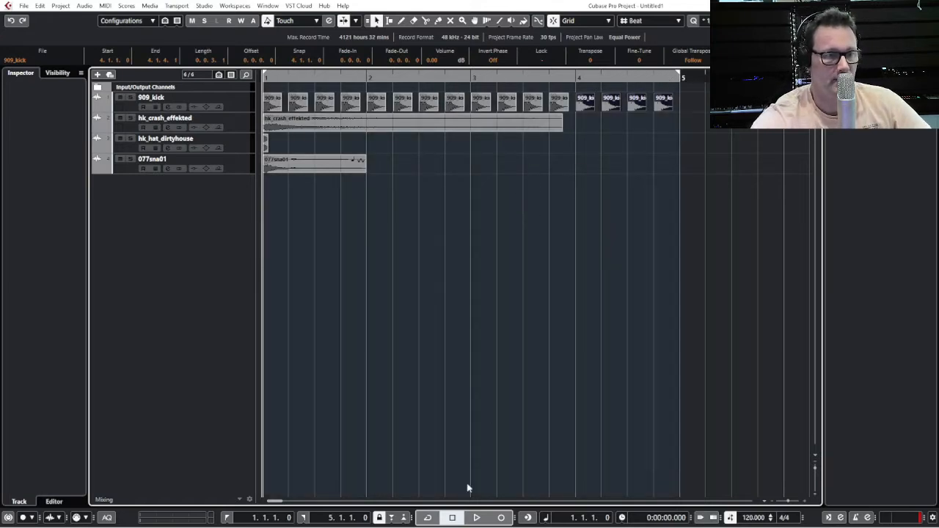
pyautogui.click(429, 517)
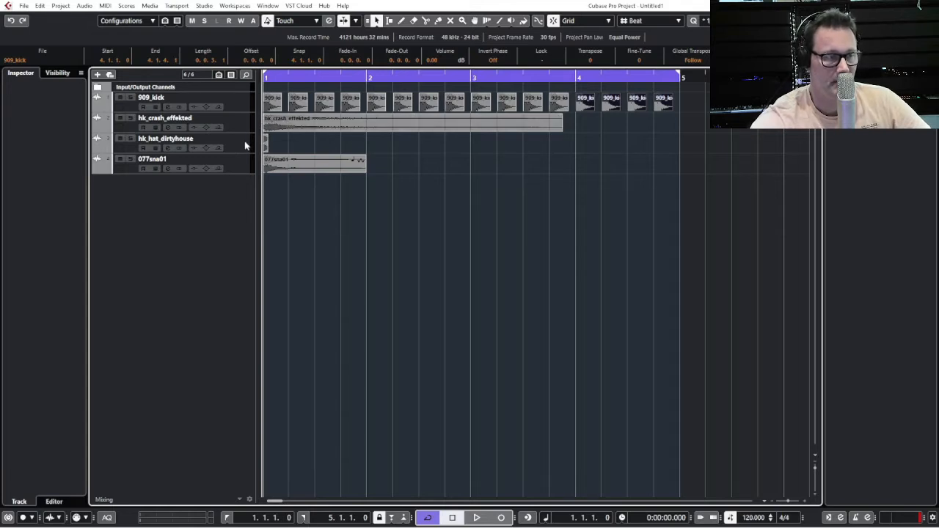
# Step: Set the snap grid to Use Quantize and place hk_hat_dirtyhouse hits on every off-beat from bar 1 through bar 4
pyautogui.click(266, 146)
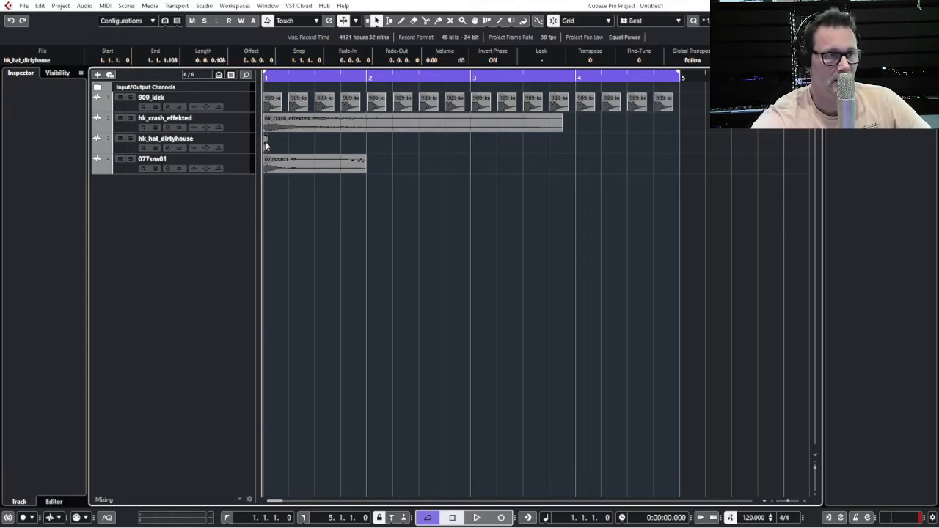
pyautogui.moveTo(266, 145)
pyautogui.mouseDown()
pyautogui.moveTo(290, 147)
pyautogui.moveTo(269, 149)
pyautogui.mouseUp()
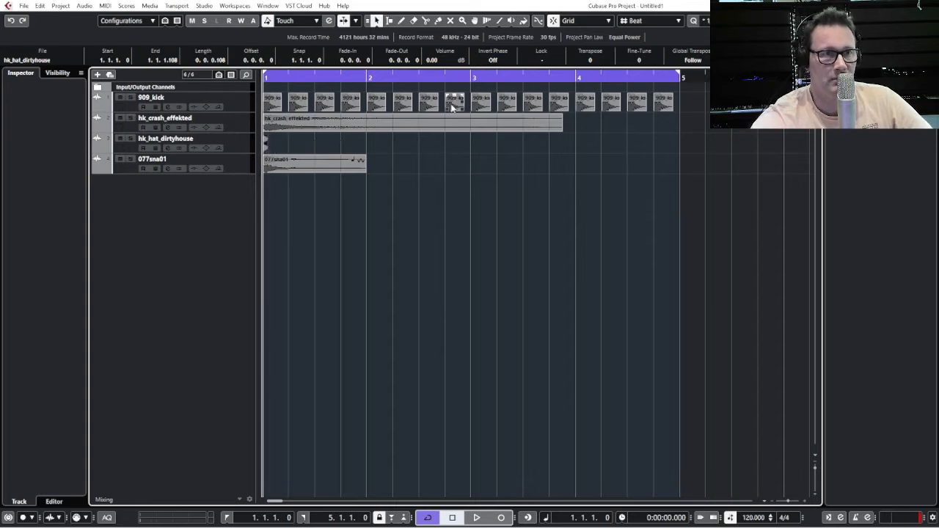
pyautogui.click(644, 25)
pyautogui.click(649, 59)
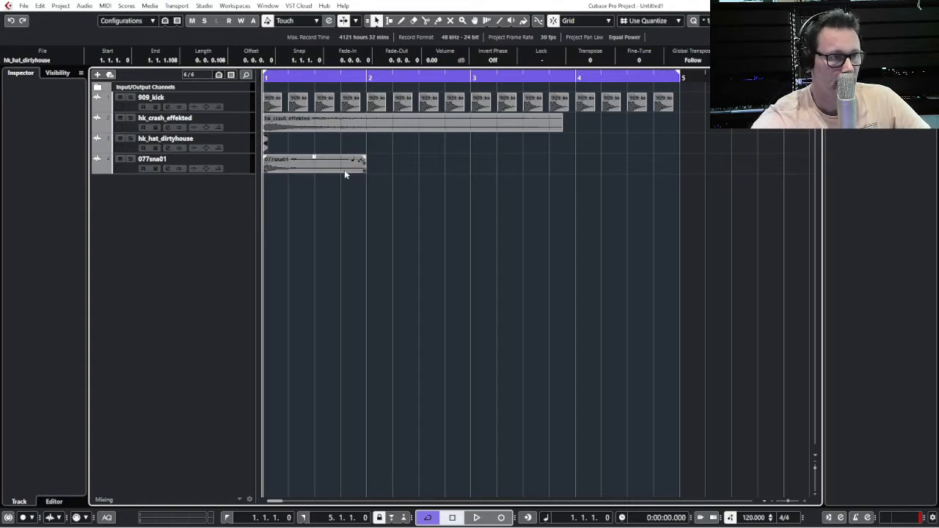
pyautogui.moveTo(267, 149); pyautogui.dragTo(384, 145)
pyautogui.click(285, 144)
pyautogui.click(281, 145)
pyautogui.moveTo(499, 147)
pyautogui.mouseDown()
pyautogui.moveTo(241, 147)
pyautogui.moveTo(492, 151)
pyautogui.mouseUp()
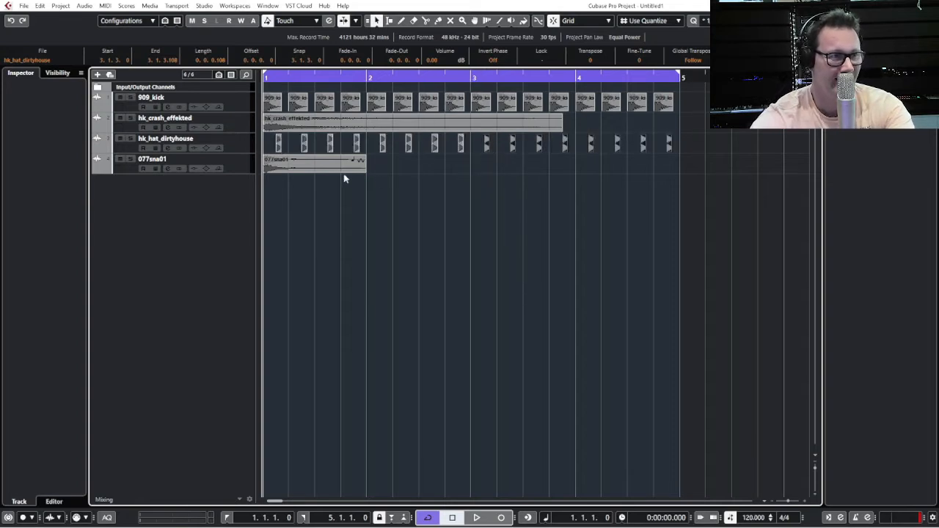
# Step: With the grid on Beat, place 077sna01 snares on beats 2 and 4 of bars 1 and 2, and shorten the clips to two beats each
pyautogui.click(291, 166)
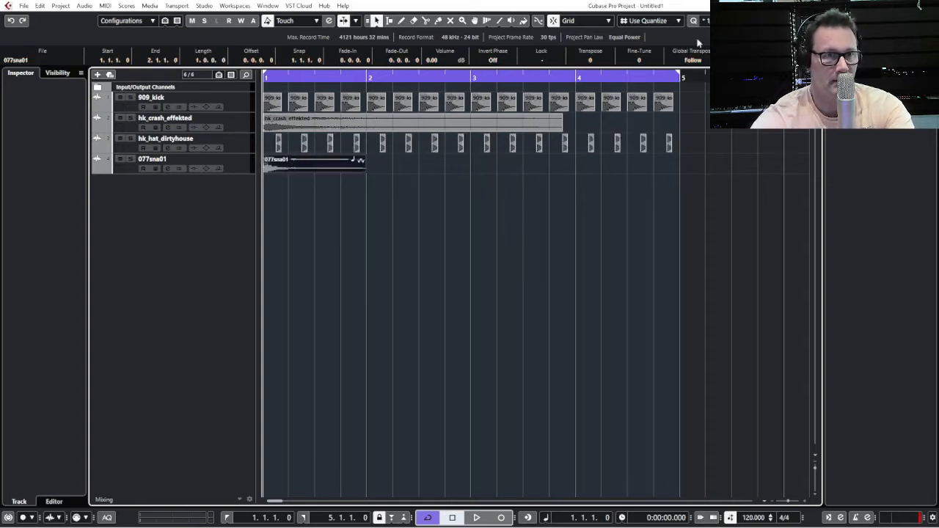
pyautogui.click(639, 22)
pyautogui.click(637, 41)
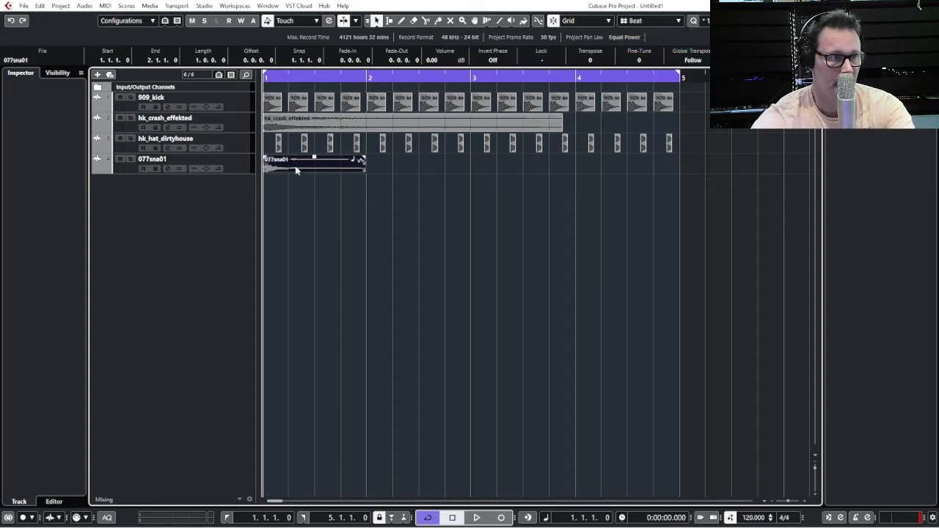
pyautogui.moveTo(297, 170); pyautogui.dragTo(421, 175)
pyautogui.click(470, 164)
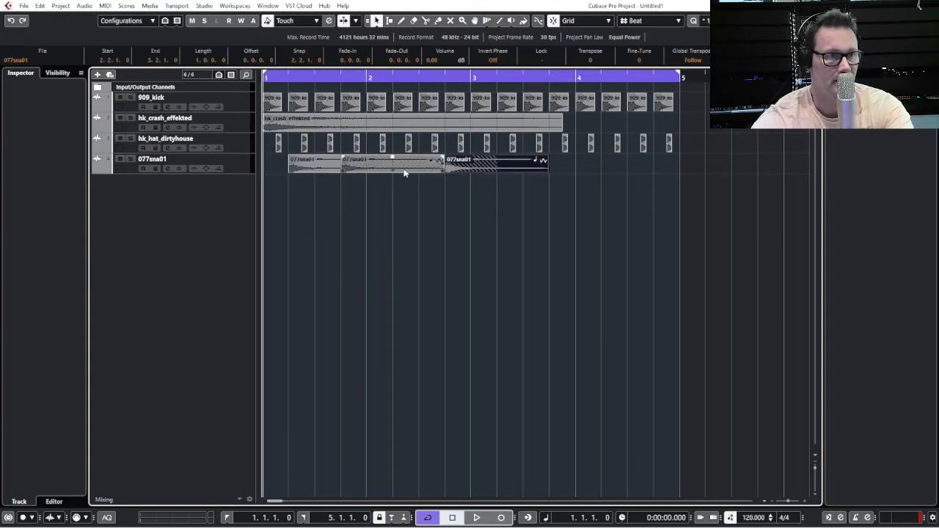
pyautogui.moveTo(580, 164); pyautogui.dragTo(355, 177)
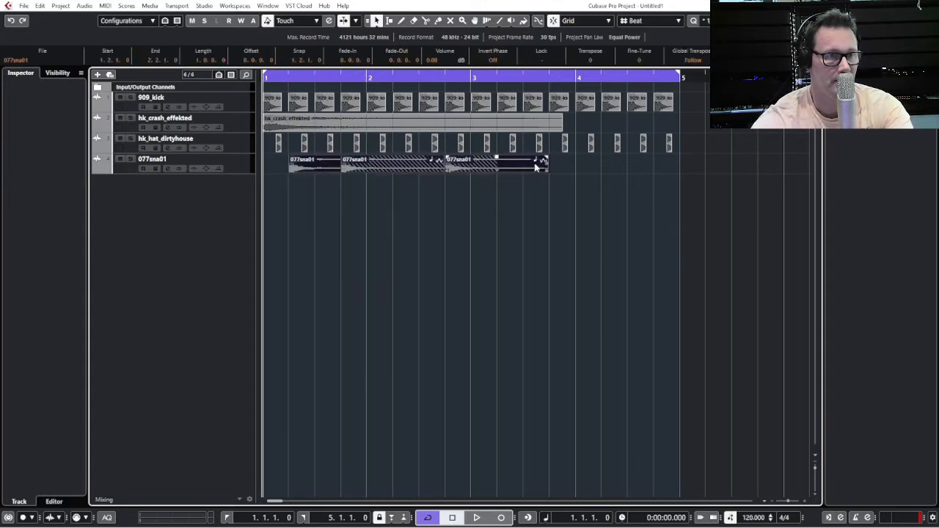
pyautogui.moveTo(544, 160); pyautogui.dragTo(499, 166)
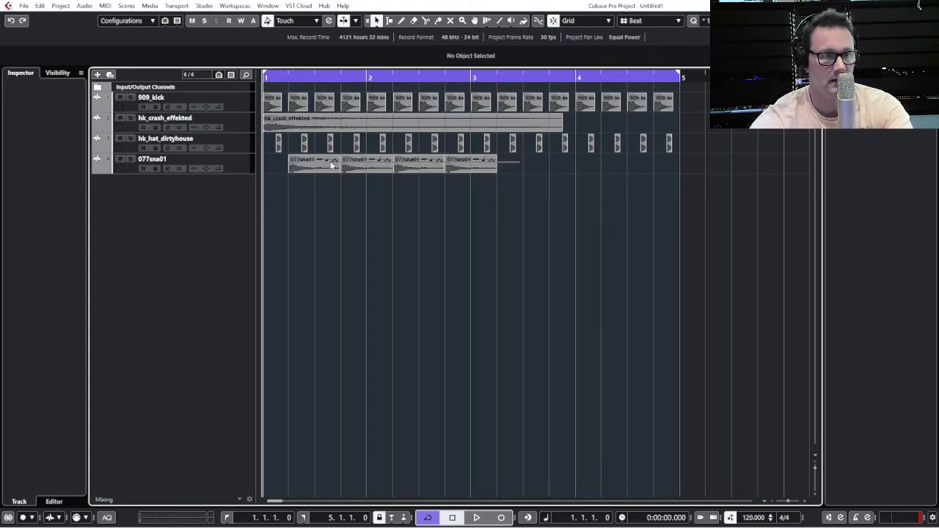
# Step: Copy the four snare clips into bars 3 and 4, and trim the last one to end at bar 5
pyautogui.moveTo(330, 163); pyautogui.dragTo(535, 167)
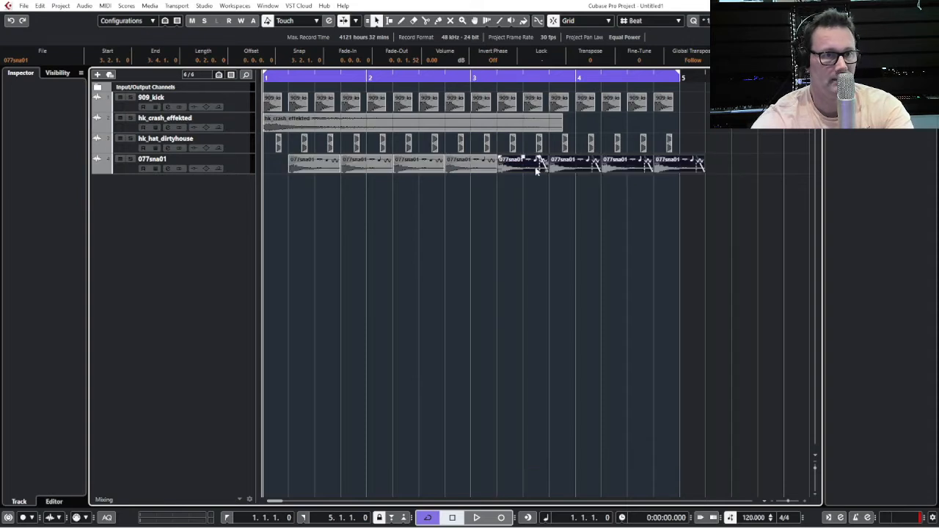
pyautogui.click(651, 185)
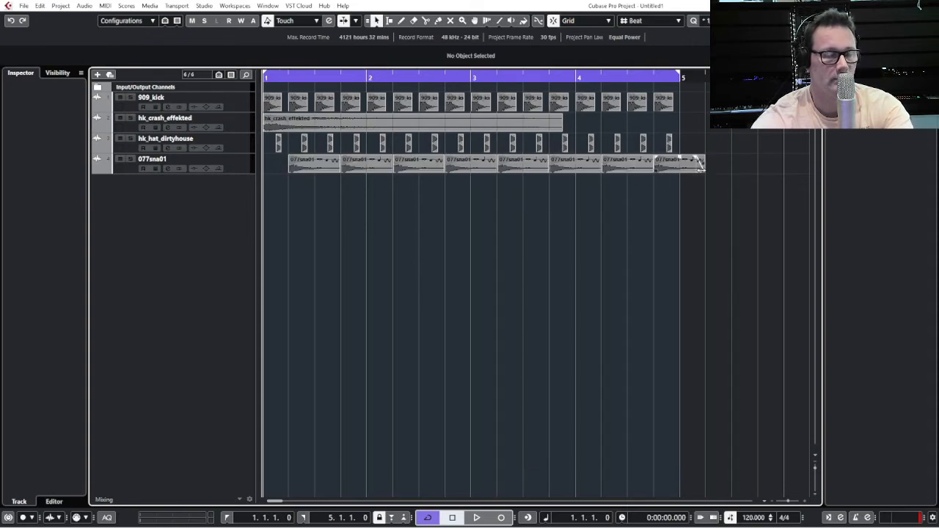
pyautogui.moveTo(701, 165); pyautogui.dragTo(668, 167)
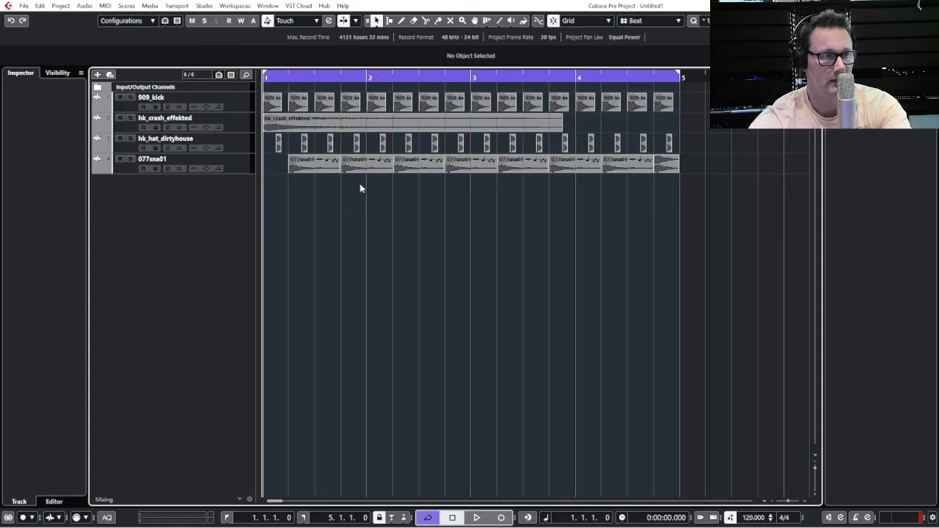
# Step: Copy the first snare clip to a new track at bar 1 and extend it to one full bar with Normal Sizing
pyautogui.click(305, 169)
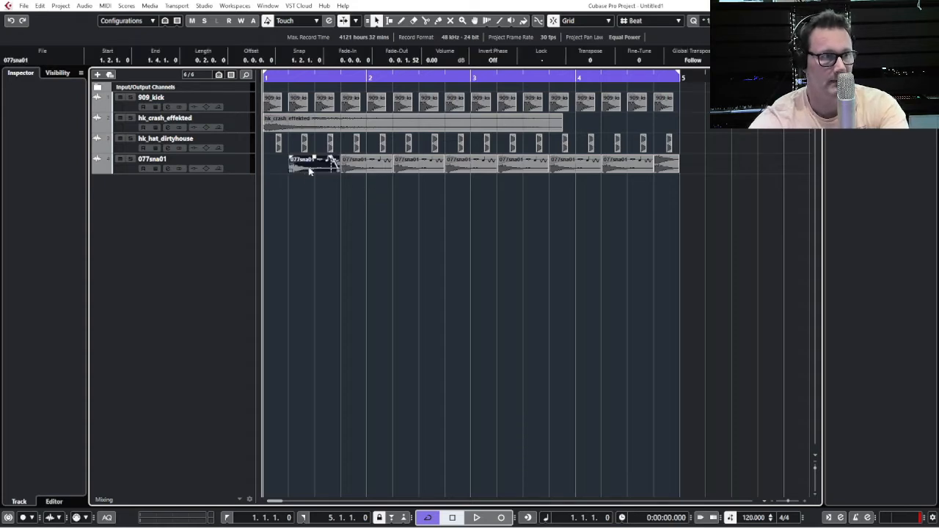
pyautogui.moveTo(309, 171); pyautogui.dragTo(301, 193)
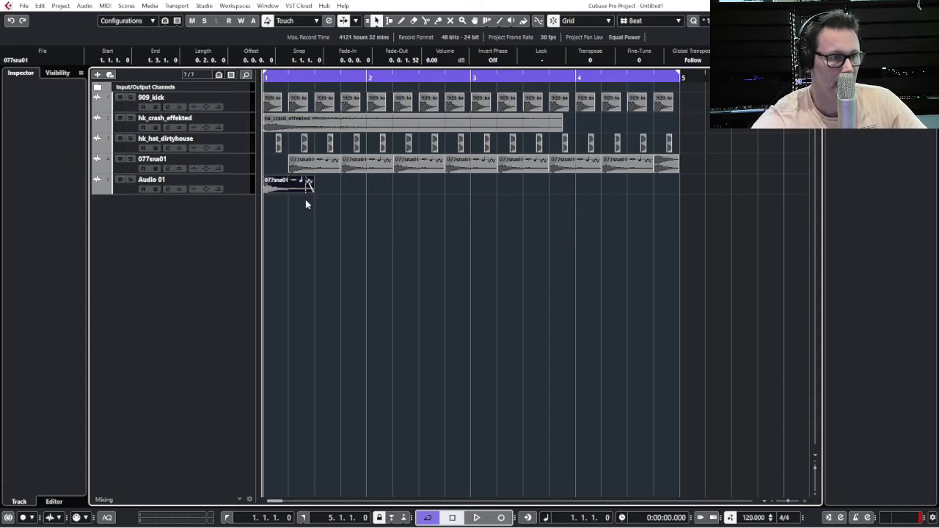
pyautogui.rightClick(304, 212)
pyautogui.click(303, 212)
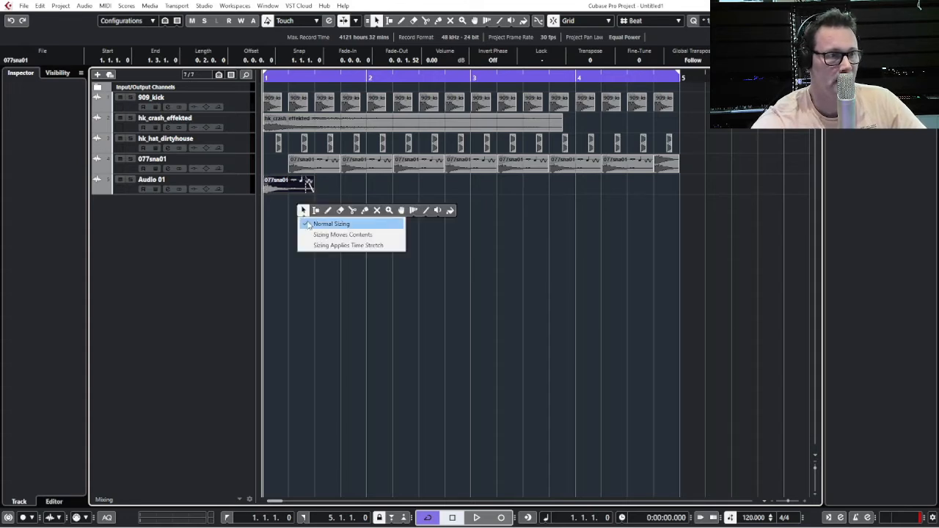
pyautogui.click(308, 223)
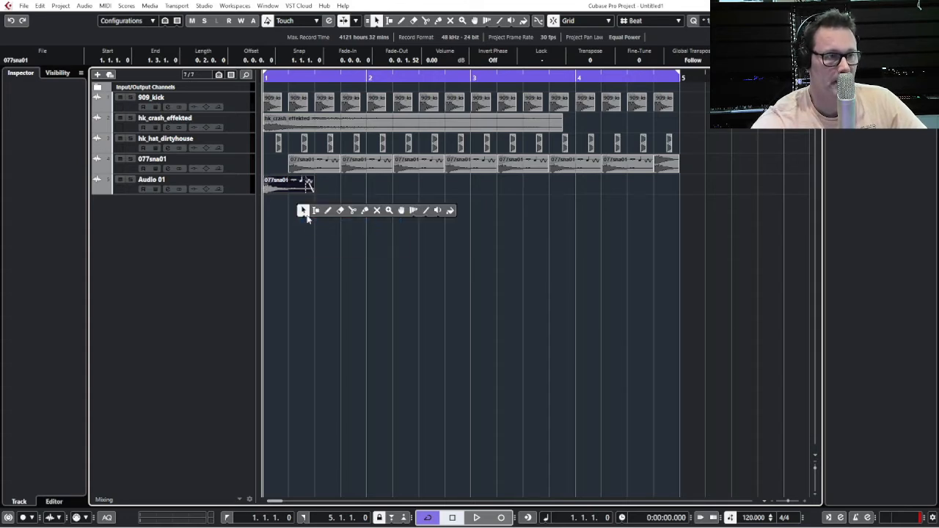
pyautogui.click(304, 212)
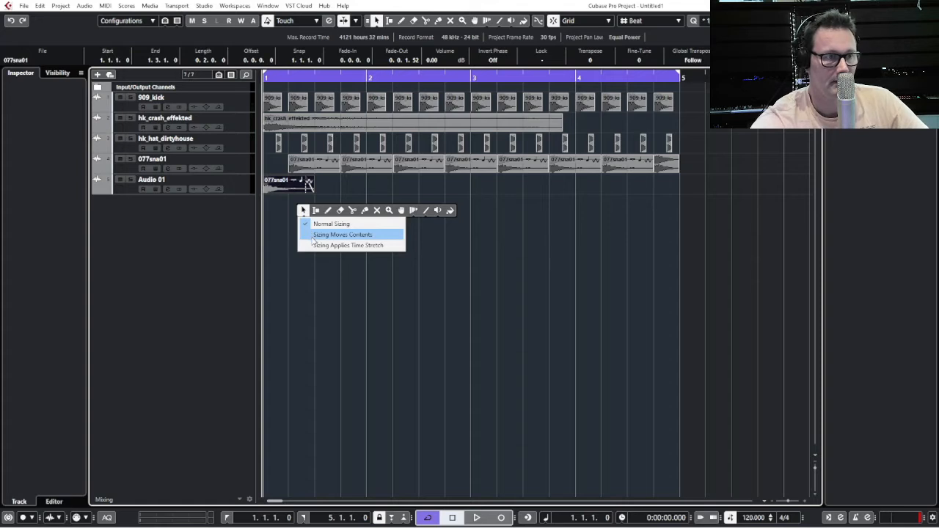
pyautogui.click(321, 224)
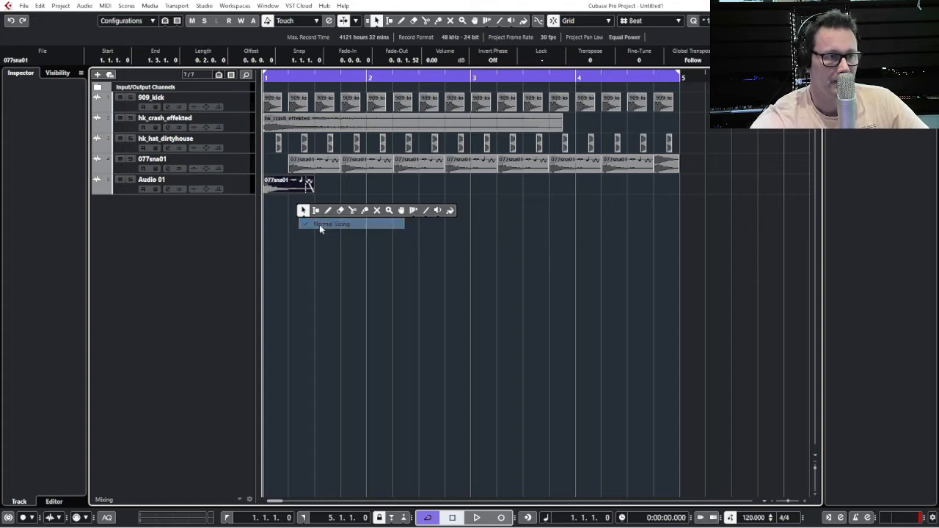
pyautogui.click(303, 183)
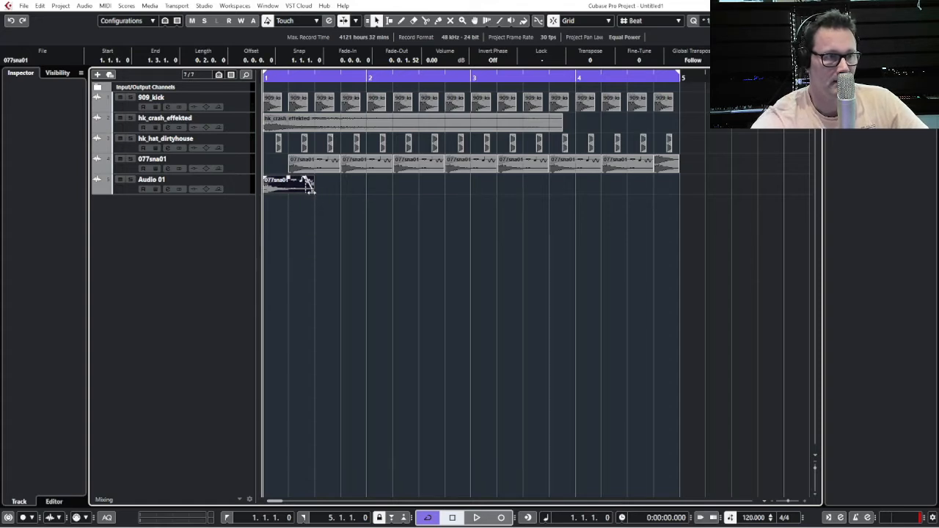
pyautogui.moveTo(312, 185); pyautogui.dragTo(361, 183)
# Step: Using Sizing Applies Time Stretch, stretch the end of the snare clip on the Audio 01 track to 4.2.1.0
pyautogui.click(350, 214)
pyautogui.rightClick(350, 215)
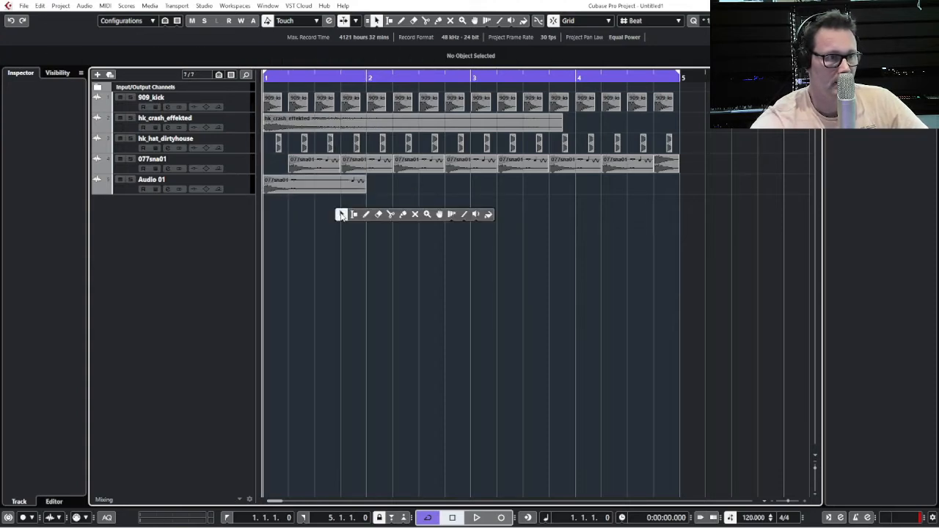
pyautogui.click(342, 214)
pyautogui.click(353, 248)
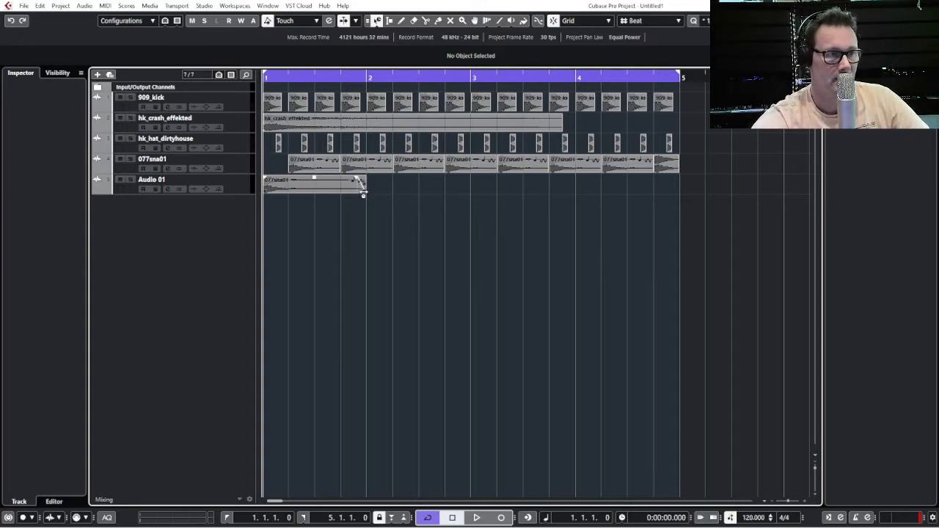
pyautogui.moveTo(360, 189); pyautogui.dragTo(596, 184)
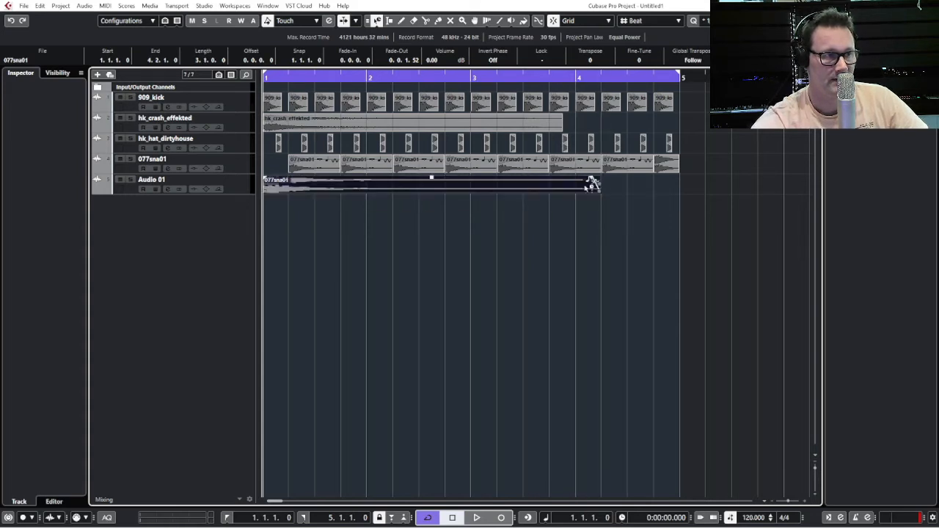
# Step: Solo the Audio 01 track and listen to the stretched snare clip
pyautogui.click(130, 180)
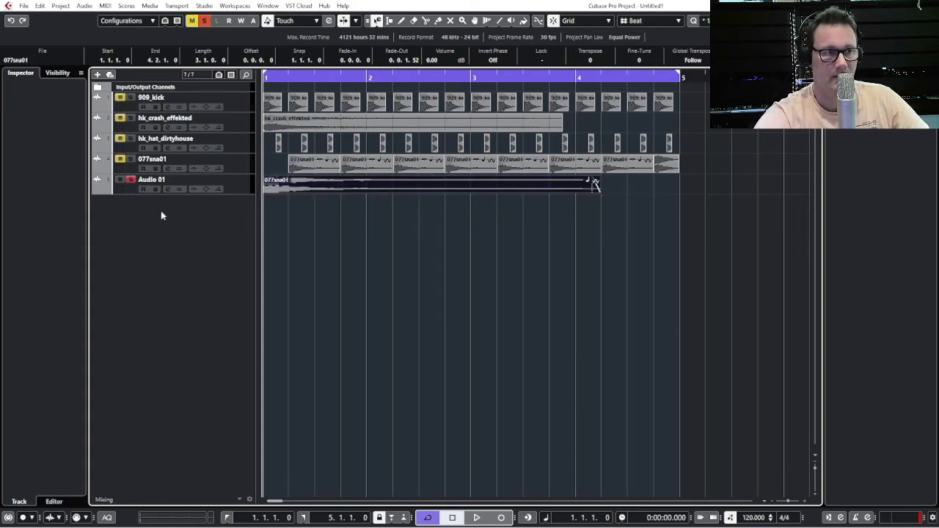
pyautogui.press('space')
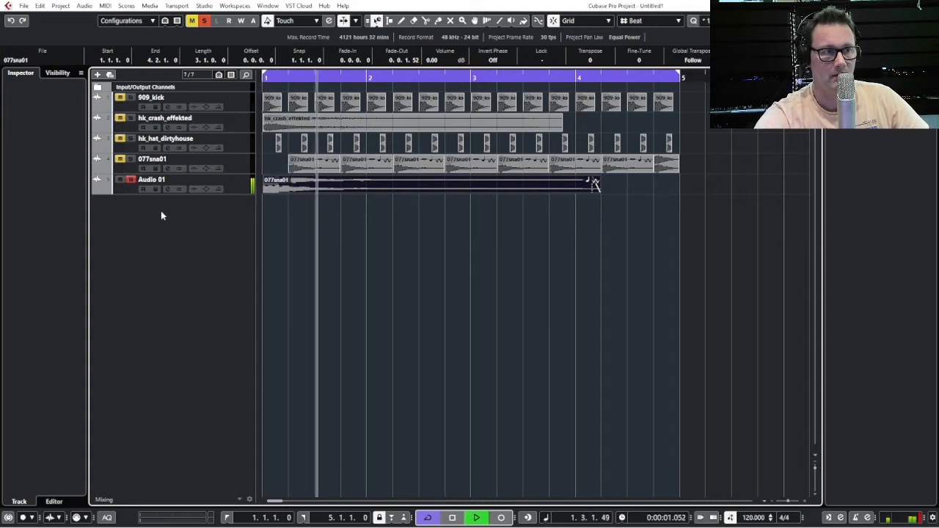
pyautogui.press('space')
pyautogui.press('space')
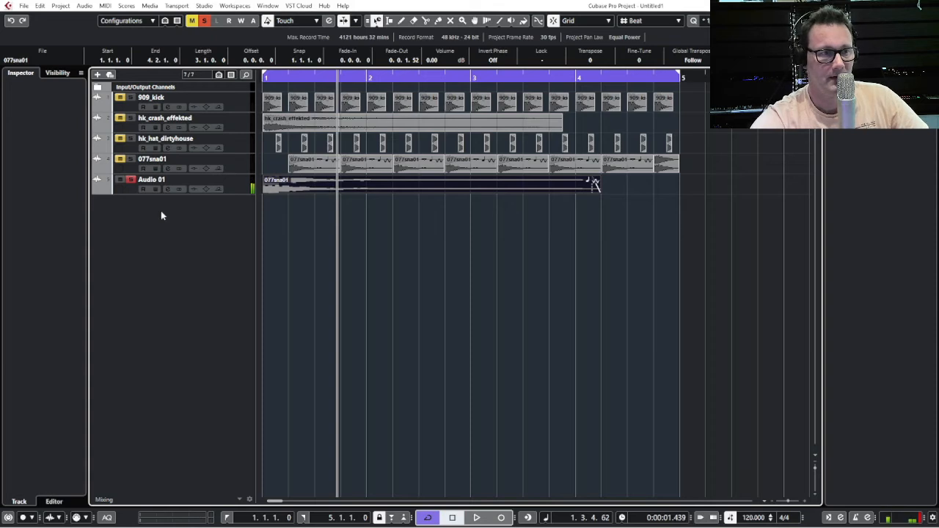
# Step: Switch the Object Selection tool back to Normal Sizing
pyautogui.rightClick(353, 229)
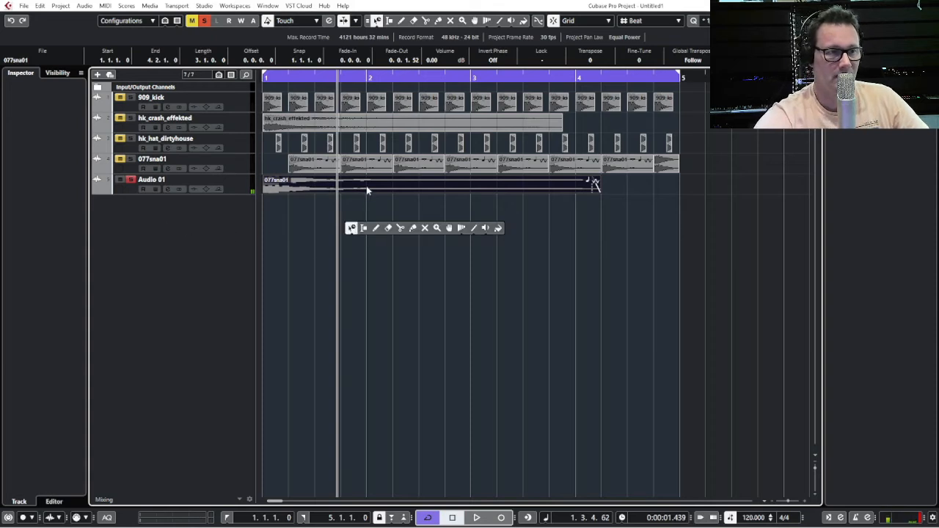
pyautogui.click(368, 188)
pyautogui.click(361, 217)
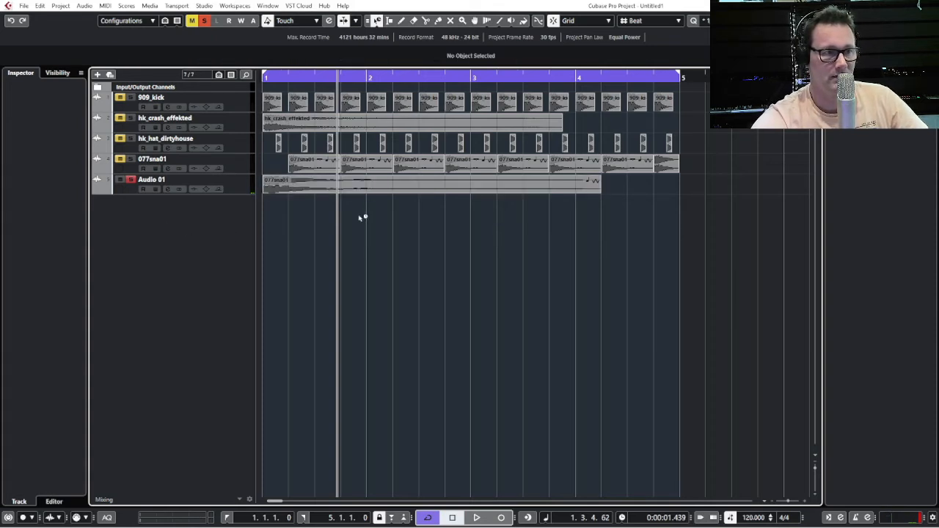
pyautogui.rightClick(361, 217)
pyautogui.click(365, 233)
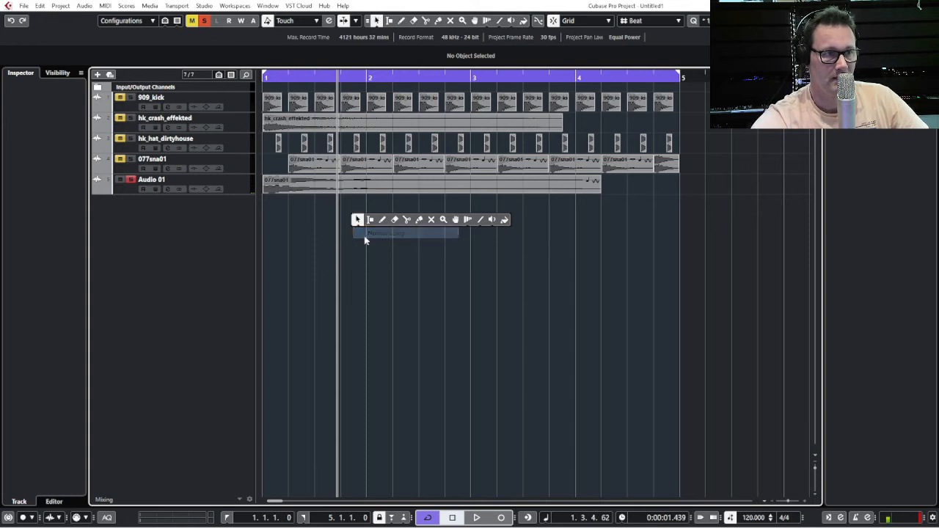
# Step: Delete the Audio 01 track together with its stretched snare clip
pyautogui.click(375, 189)
pyautogui.click(232, 189)
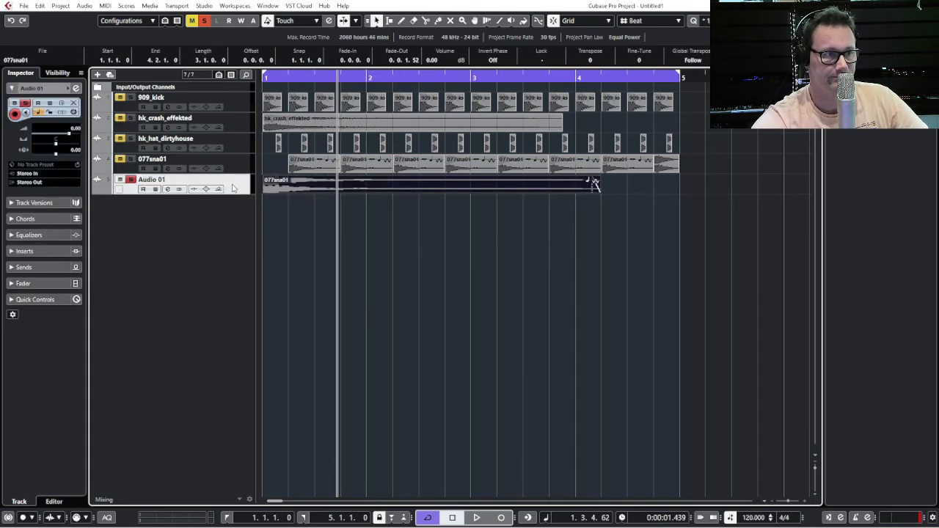
pyautogui.rightClick(233, 188)
pyautogui.click(251, 227)
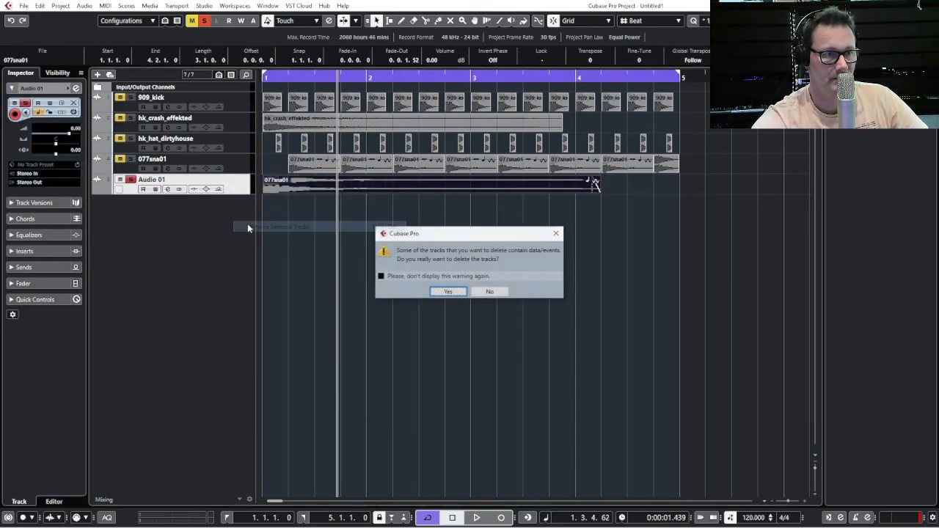
pyautogui.click(449, 292)
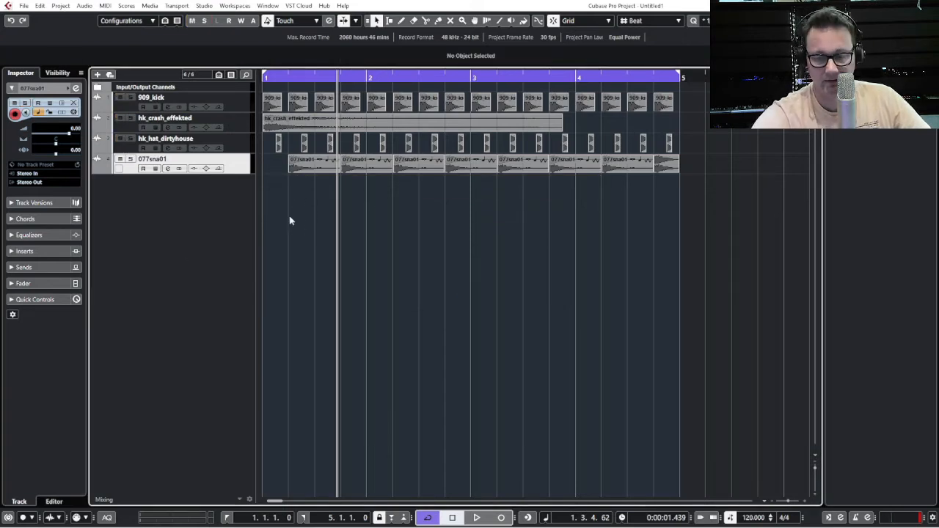
# Step: Listen to the loop from the start and delete all snare clips from the 077sna01 track
pyautogui.press('Home')
pyautogui.press('space')
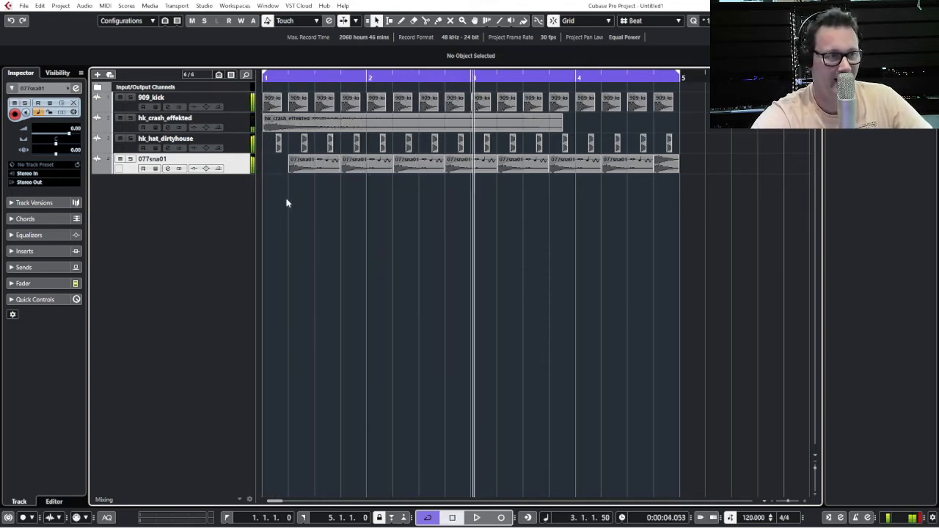
pyautogui.press('space')
pyautogui.moveTo(279, 155); pyautogui.dragTo(695, 166)
pyautogui.press('Delete')
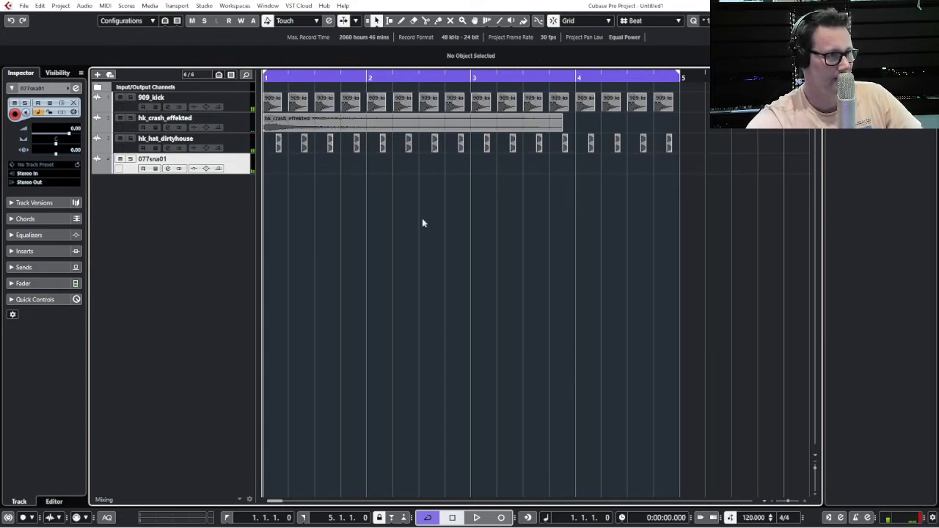
# Step: Import the audio file 078sna02 from the snares folder at bar 1 of the 077sna01 track
pyautogui.click(23, 6)
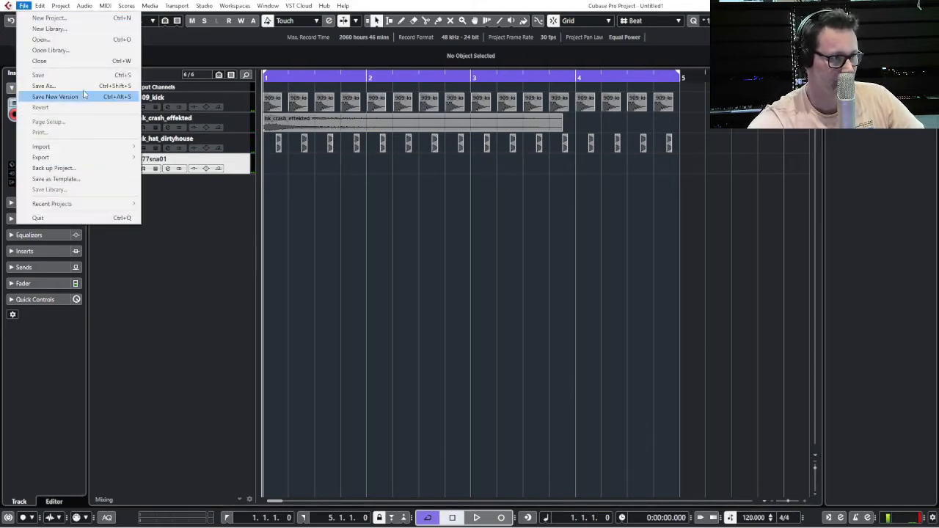
pyautogui.click(165, 147)
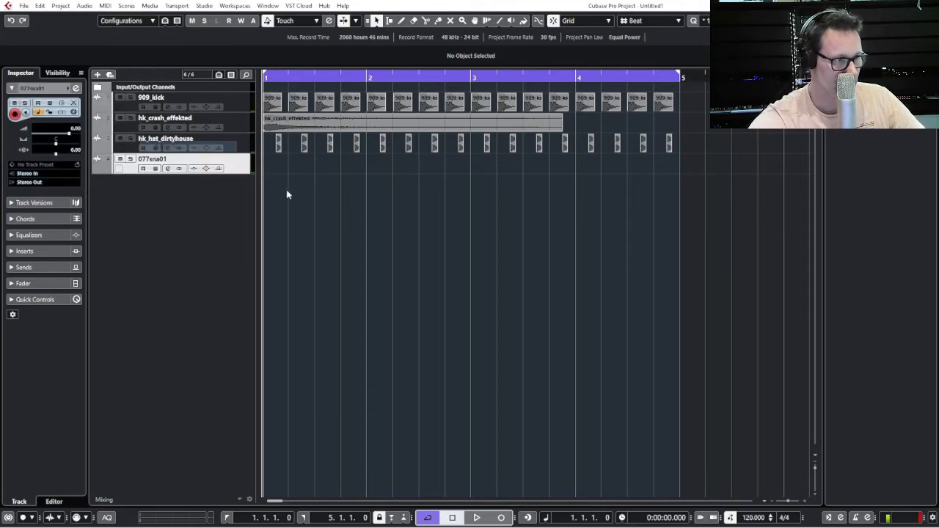
pyautogui.click(156, 157)
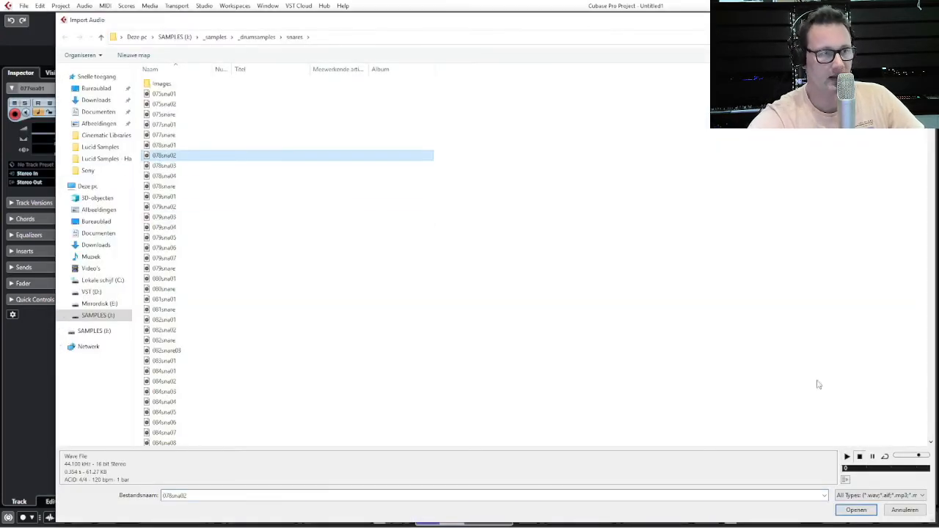
pyautogui.click(856, 510)
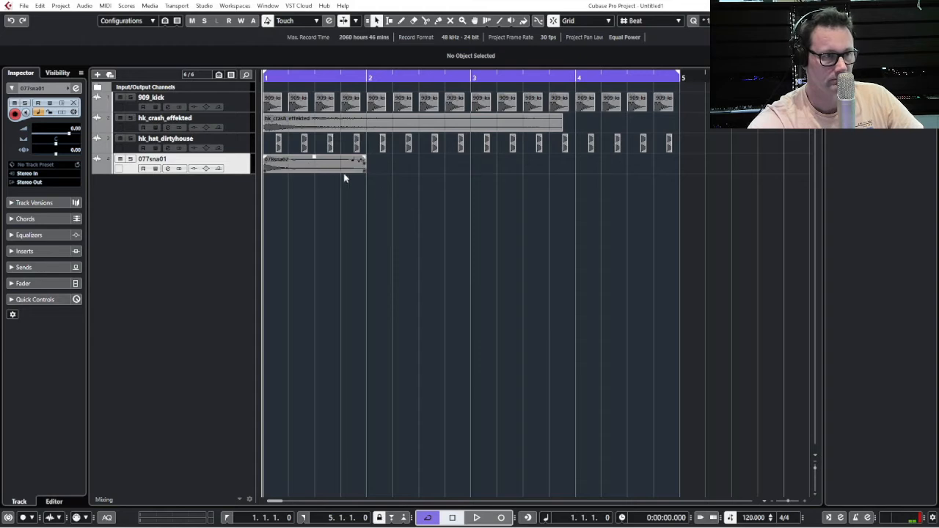
# Step: Trim the 078sna02 clip to one beat and copy it to beats 2 and 4 of all four bars
pyautogui.moveTo(365, 171); pyautogui.dragTo(456, 166)
pyautogui.moveTo(518, 173); pyautogui.dragTo(295, 156)
pyautogui.moveTo(300, 166); pyautogui.dragTo(506, 178)
pyautogui.click(511, 229)
# Step: Listen to the loop with the 078sna02 snare and delete all of its clips
pyautogui.press('space')
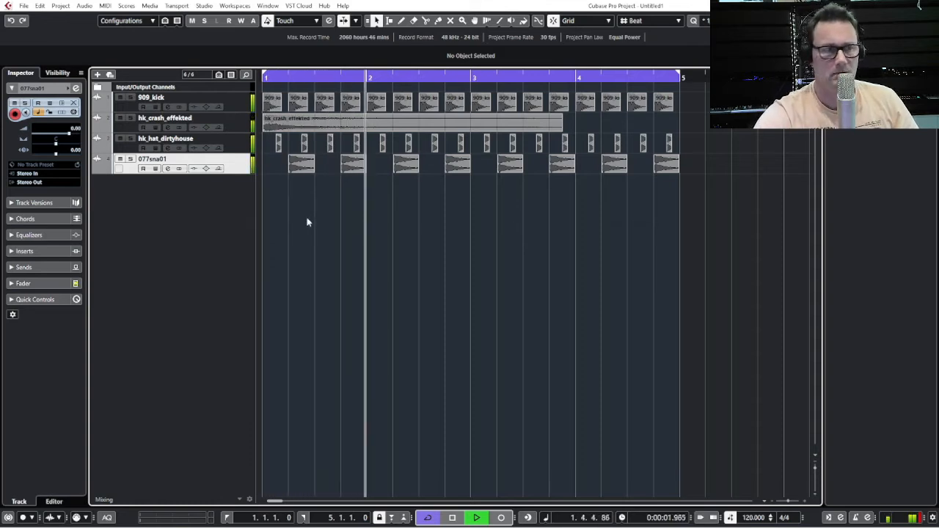
pyautogui.press('space')
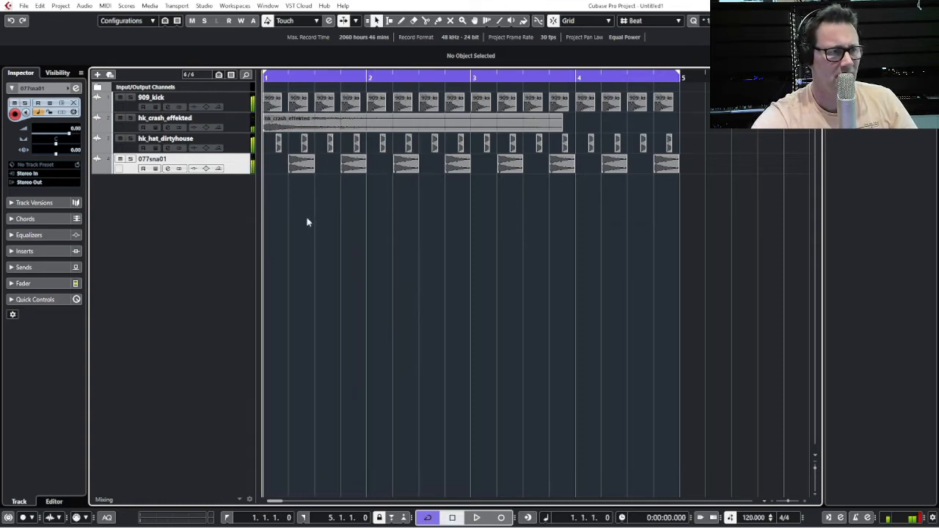
pyautogui.click(300, 162)
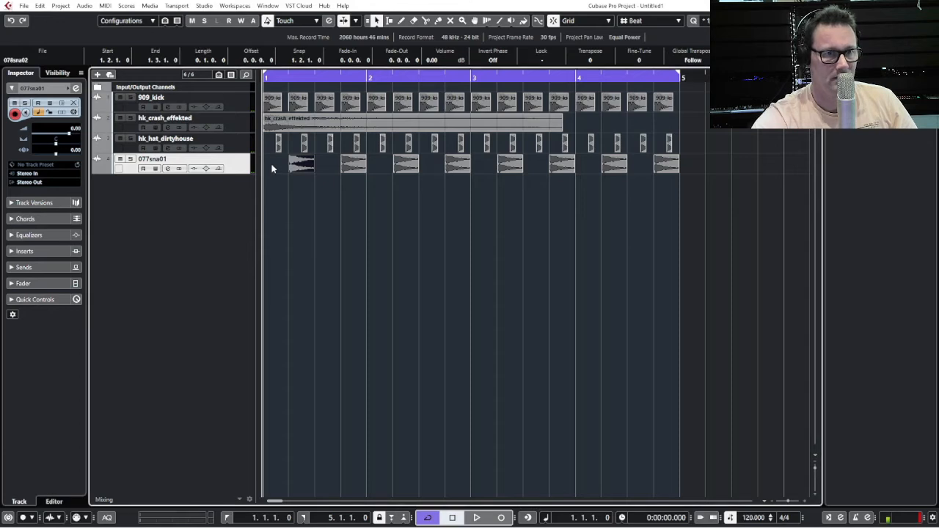
pyautogui.moveTo(272, 169); pyautogui.dragTo(709, 172)
pyautogui.press('Delete')
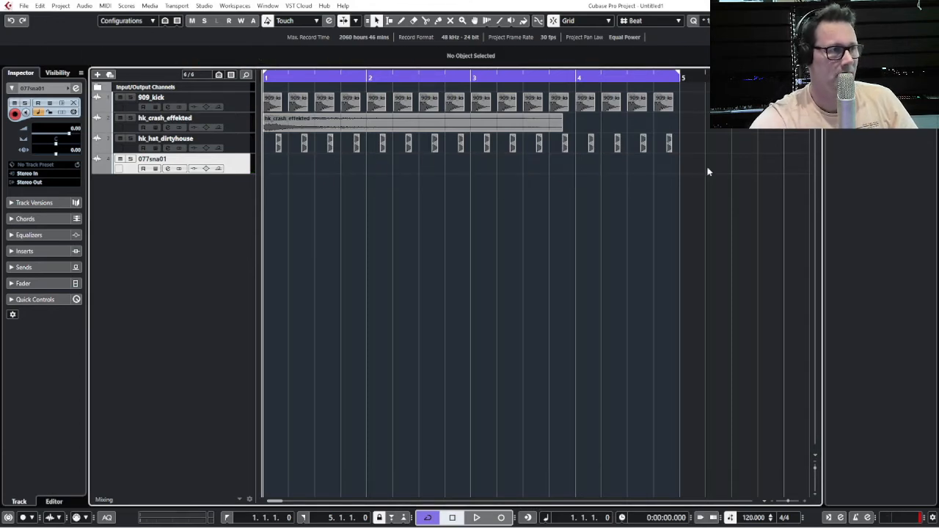
# Step: Import the audio file claps03 from the claps folder at bar 1 of the 077sna01 track
pyautogui.click(25, 6)
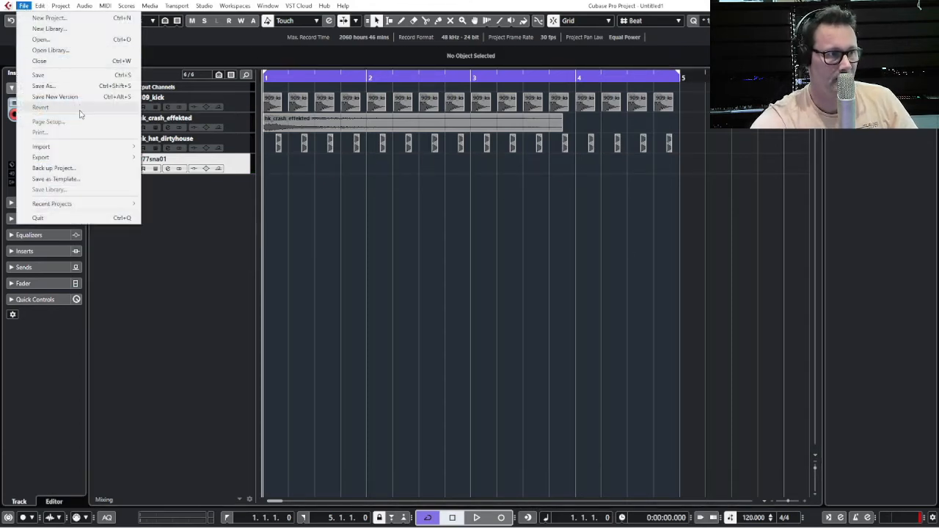
pyautogui.moveTo(88, 146)
pyautogui.click(168, 149)
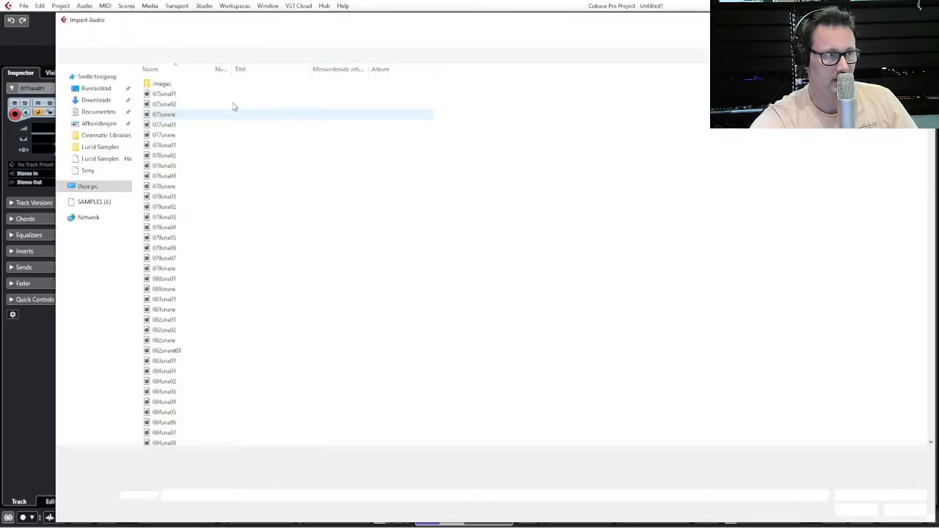
pyautogui.click(257, 37)
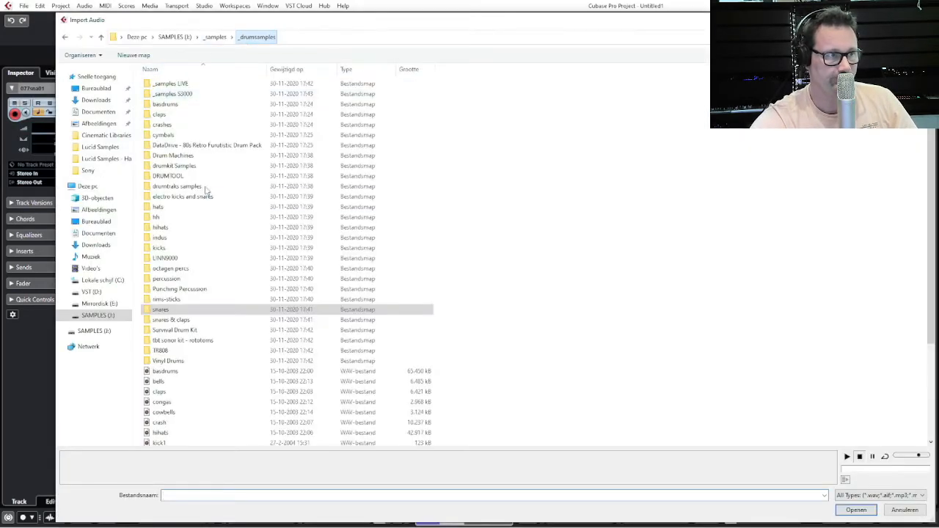
pyautogui.doubleClick(160, 115)
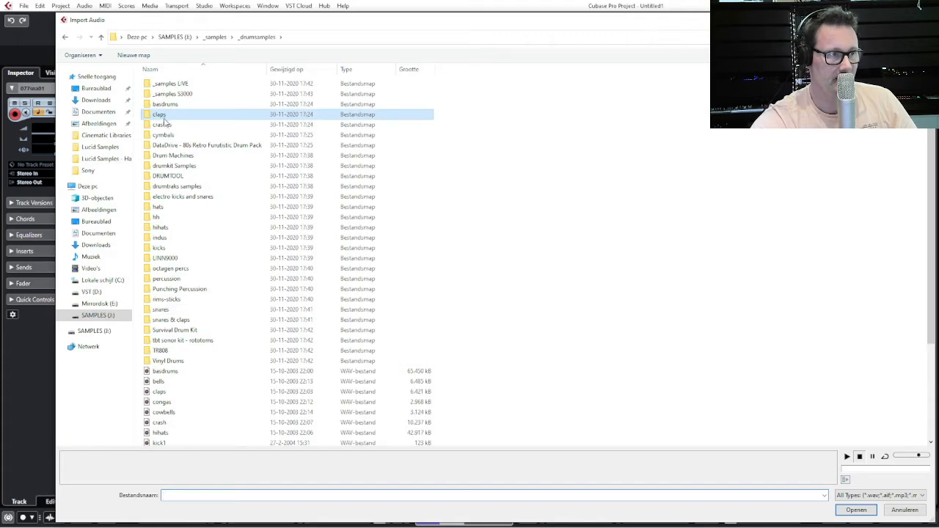
pyautogui.click(161, 126)
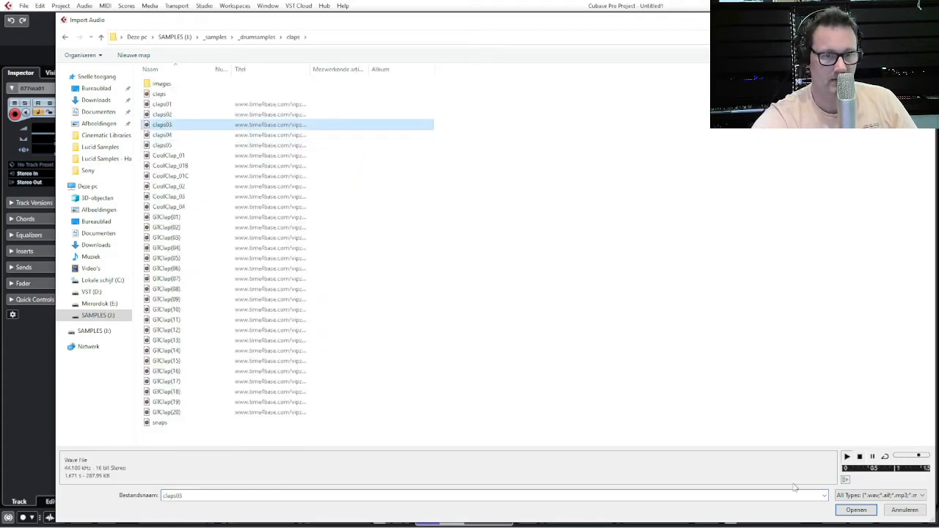
pyautogui.click(852, 510)
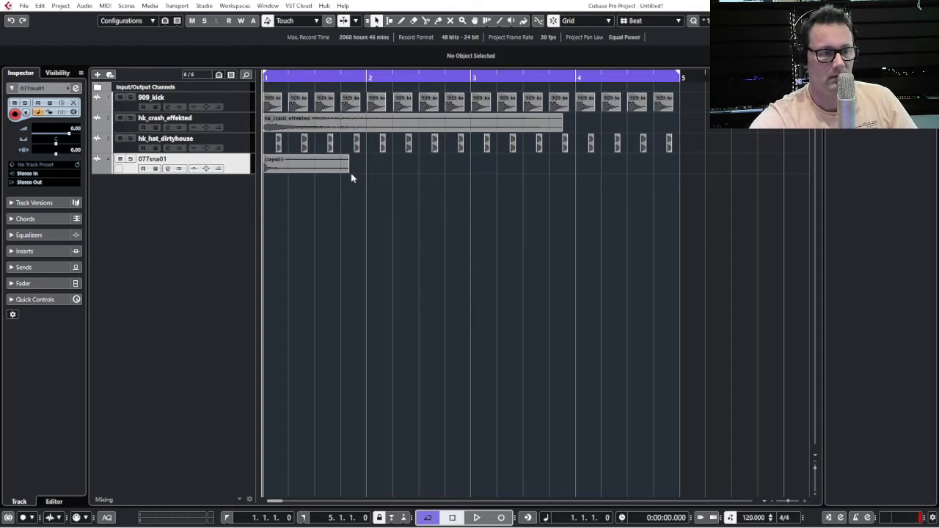
# Step: Trim the claps03 clip to one beat, place copies on beats 2 and 4 of all four bars, and listen to the loop
pyautogui.click(476, 517)
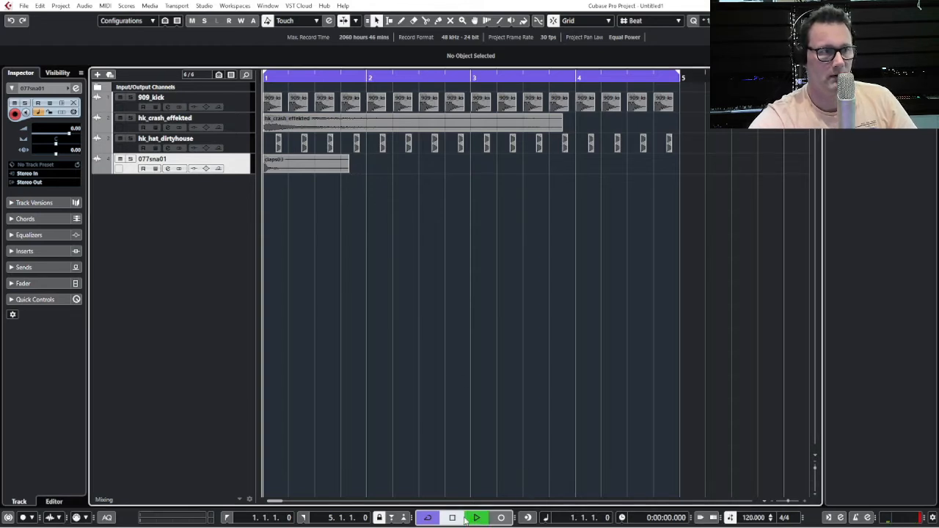
pyautogui.moveTo(294, 165); pyautogui.dragTo(416, 175)
pyautogui.moveTo(490, 173)
pyautogui.mouseDown()
pyautogui.moveTo(300, 168)
pyautogui.moveTo(499, 168)
pyautogui.mouseUp()
pyautogui.press('space')
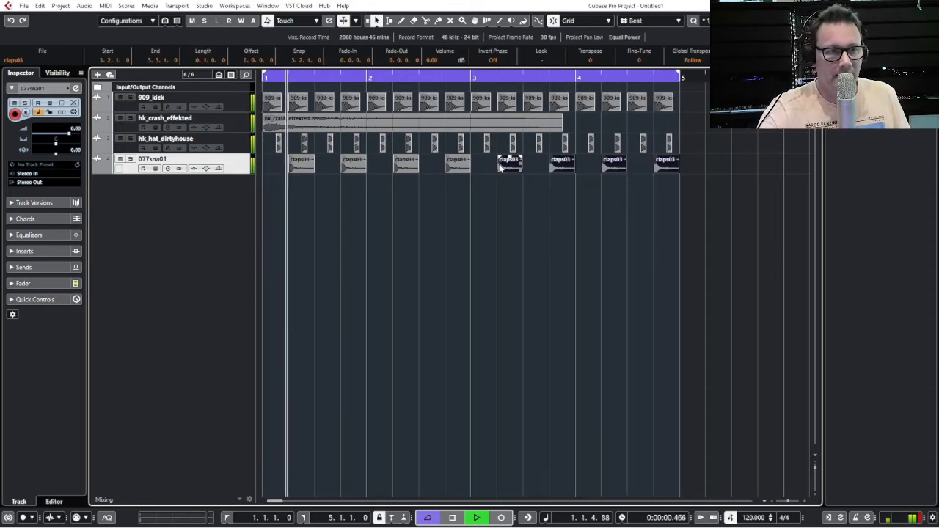
pyautogui.press('space')
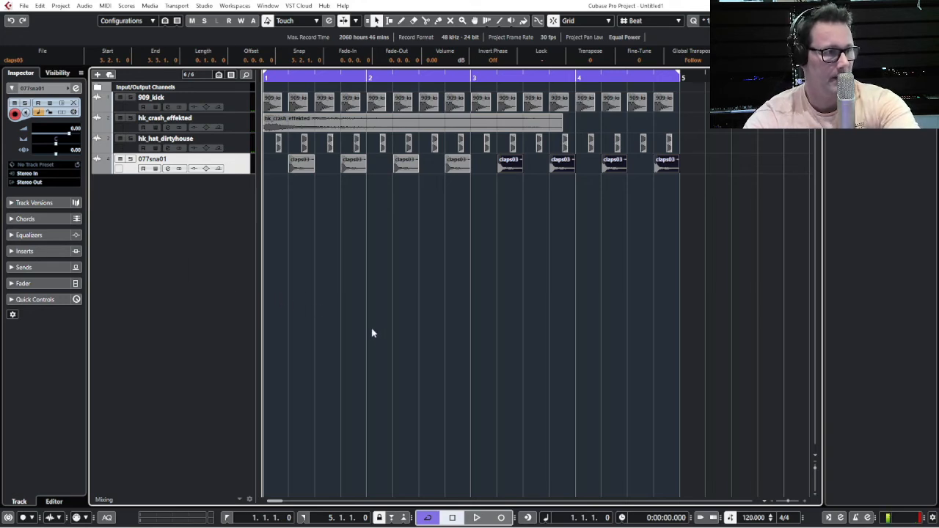
# Step: Set the Stereo Out level to -6 dB in the MixConsole and listen to the loop again
pyautogui.press('F3')
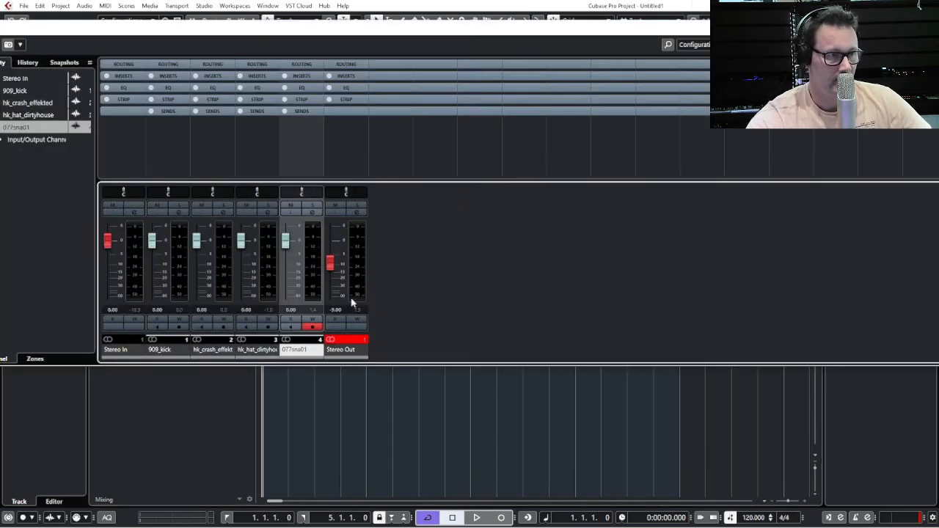
pyautogui.doubleClick(339, 311)
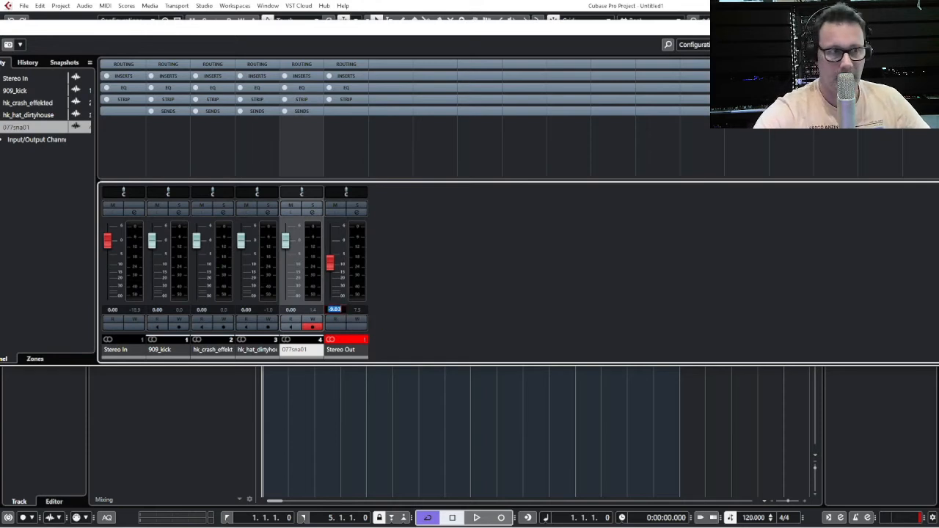
pyautogui.write('-6')
pyautogui.press('Return')
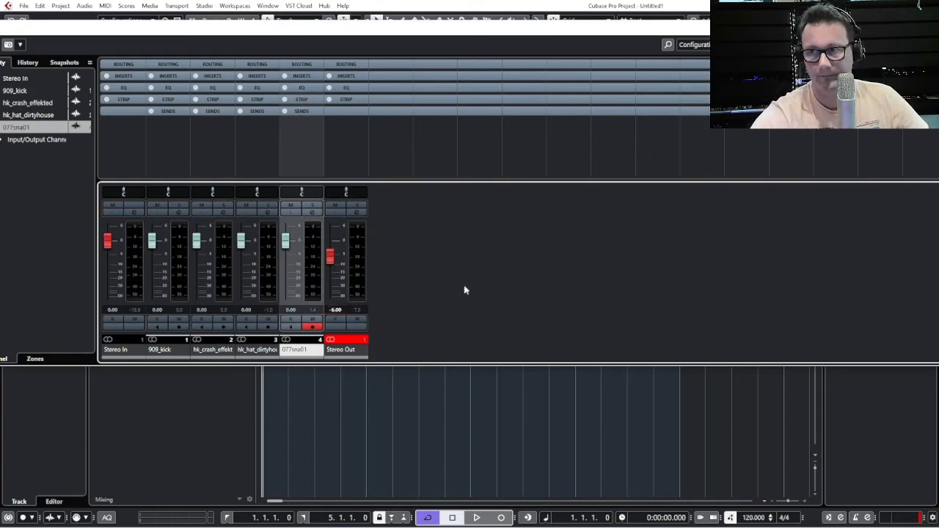
pyautogui.press('F3')
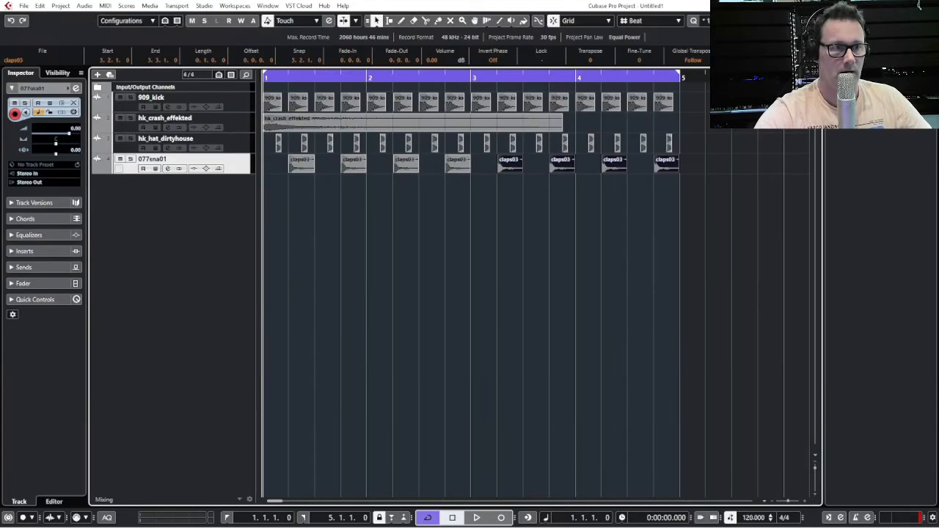
pyautogui.press('space')
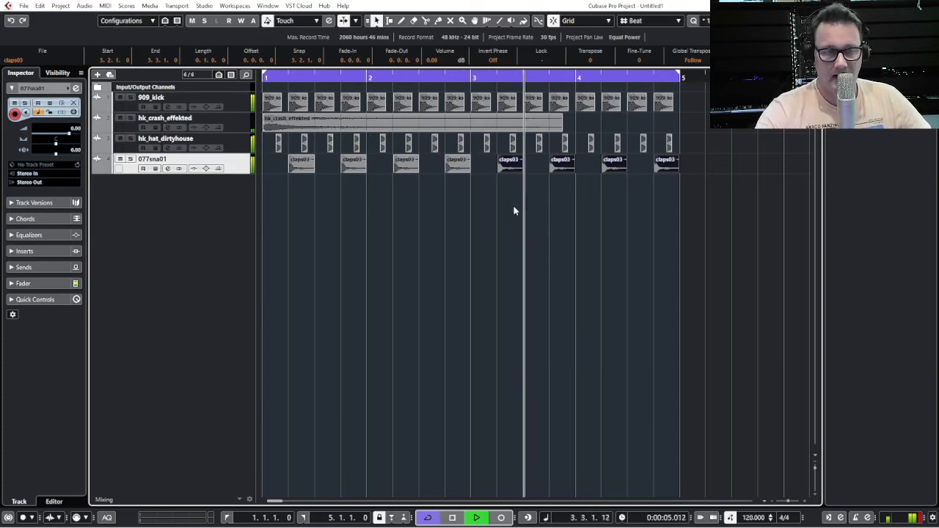
pyautogui.press('space')
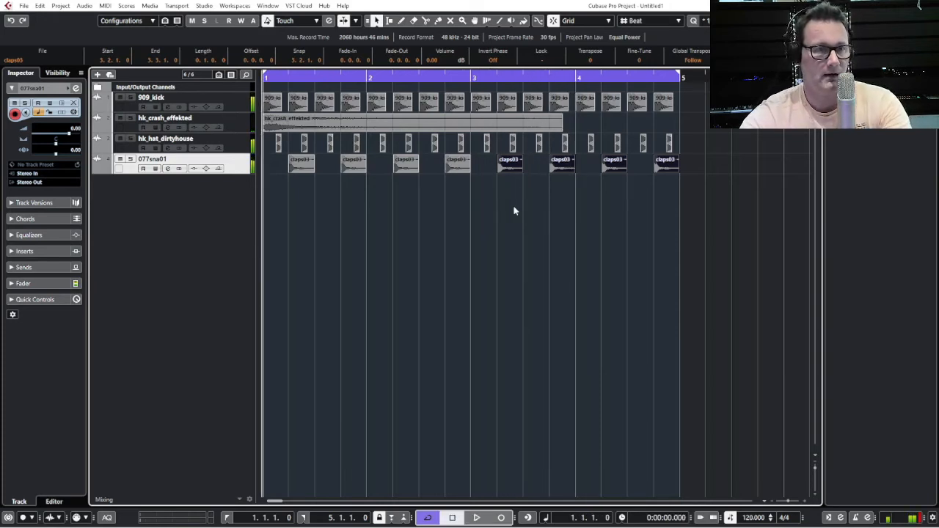
# Step: Copy all clips of the four-bar loop to bars 5, 9 and 13, and turn off cycle playback
pyautogui.hotkey('ctrl', 'a')
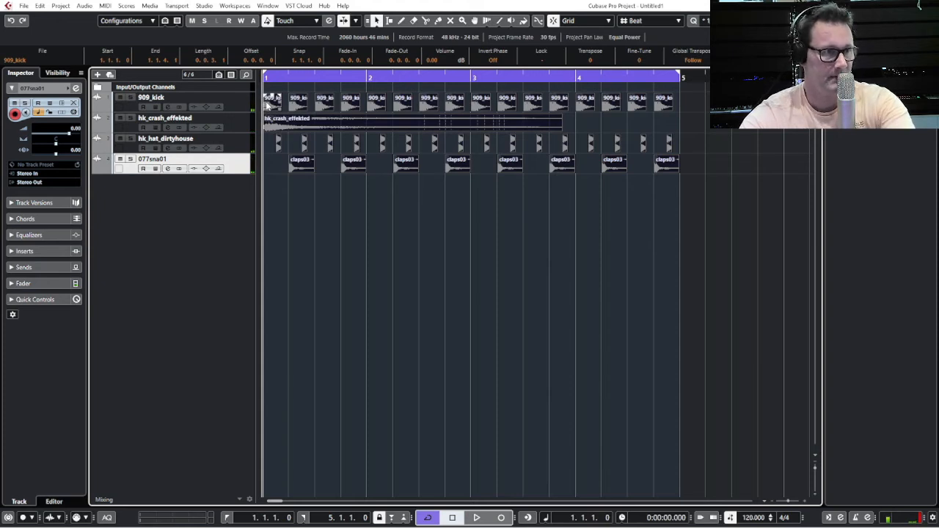
pyautogui.press('g')
pyautogui.press('g')
pyautogui.press('g')
pyautogui.press('g')
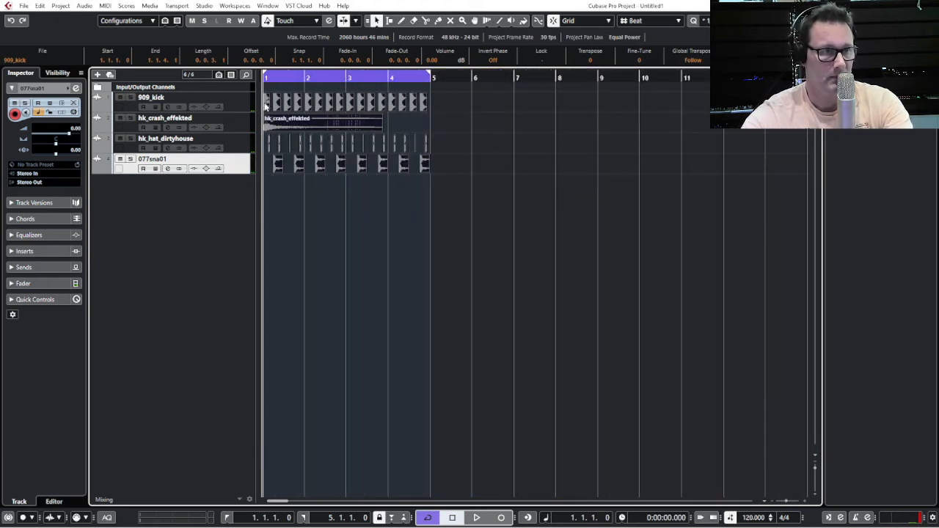
pyautogui.moveTo(266, 107); pyautogui.dragTo(771, 143)
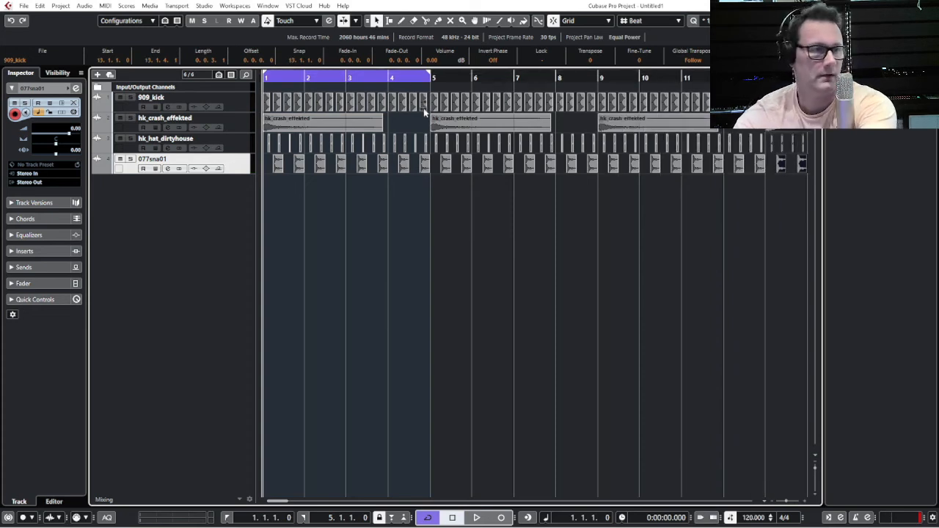
pyautogui.press('KP_Divide')
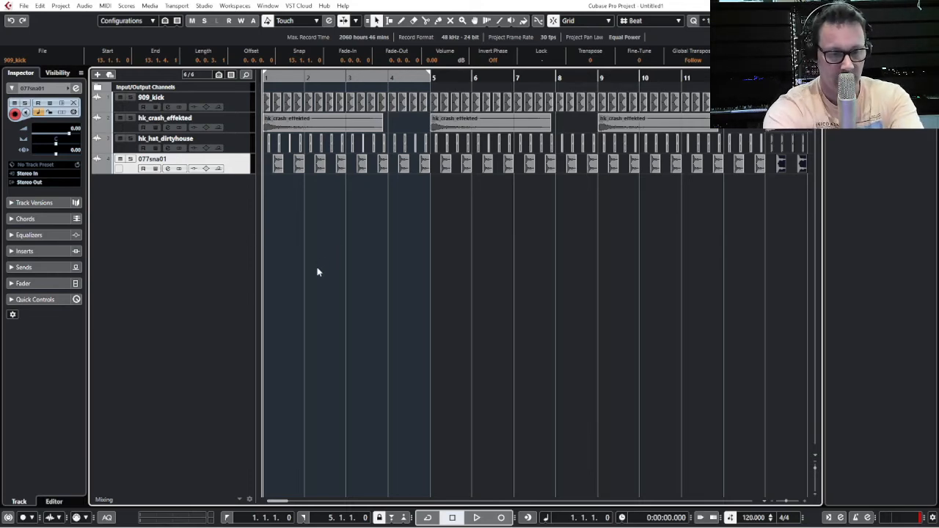
# Step: Open the Tempo Track Editor and add tempo steps of about 140 BPM at bar 3 and 77 BPM at bar 7
pyautogui.hotkey('ctrl', 't')
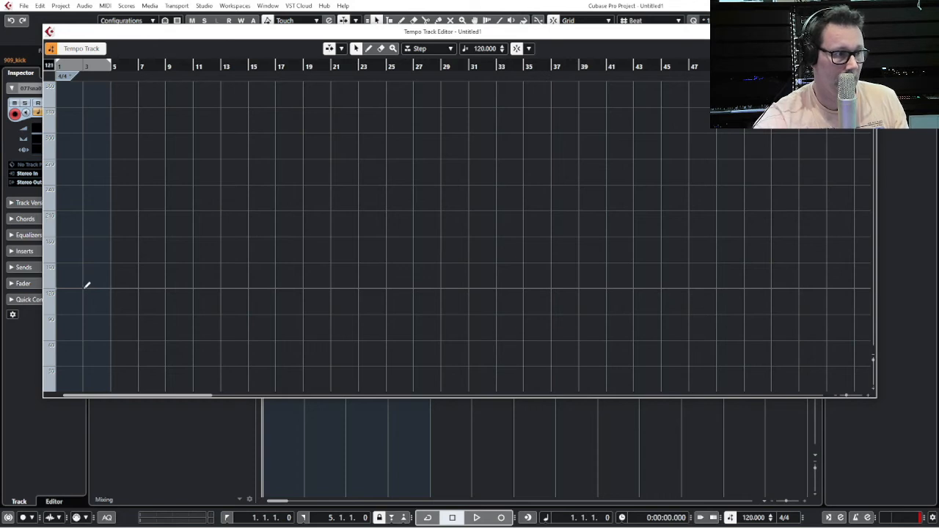
pyautogui.moveTo(87, 285)
pyautogui.mouseDown()
pyautogui.moveTo(86, 258)
pyautogui.moveTo(83, 276)
pyautogui.mouseUp()
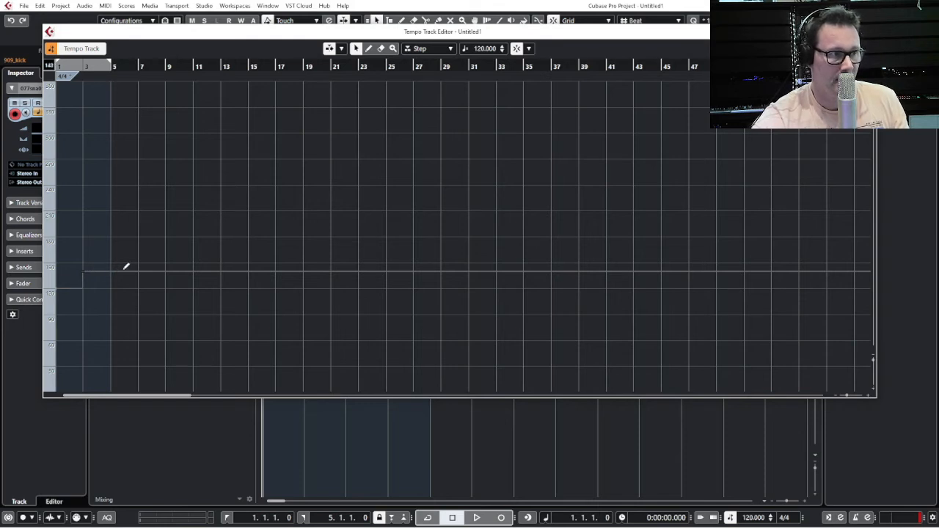
pyautogui.moveTo(128, 269)
pyautogui.mouseDown()
pyautogui.moveTo(139, 282)
pyautogui.moveTo(138, 326)
pyautogui.mouseUp()
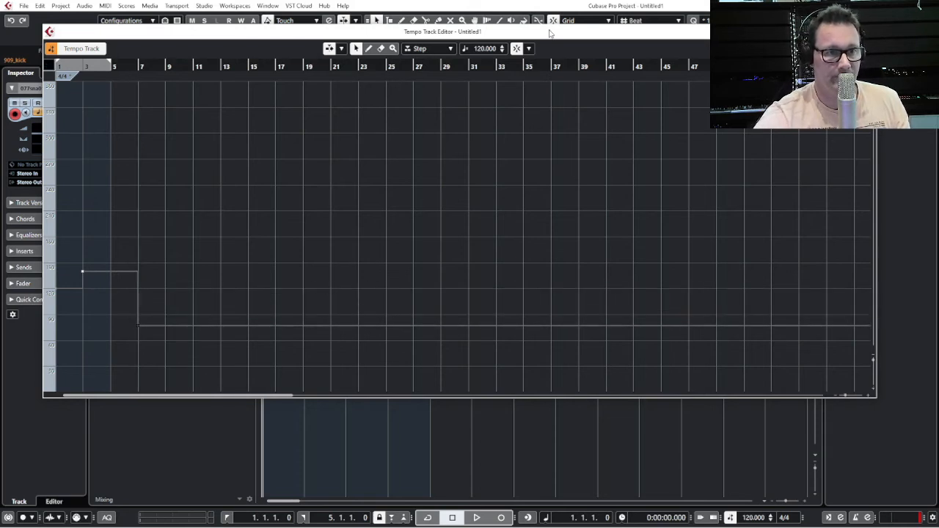
# Step: Move the tempo editor aside and play the arrangement from bar 1 past bar 7 to hear the tempo steps
pyautogui.moveTo(550, 31); pyautogui.dragTo(938, 58)
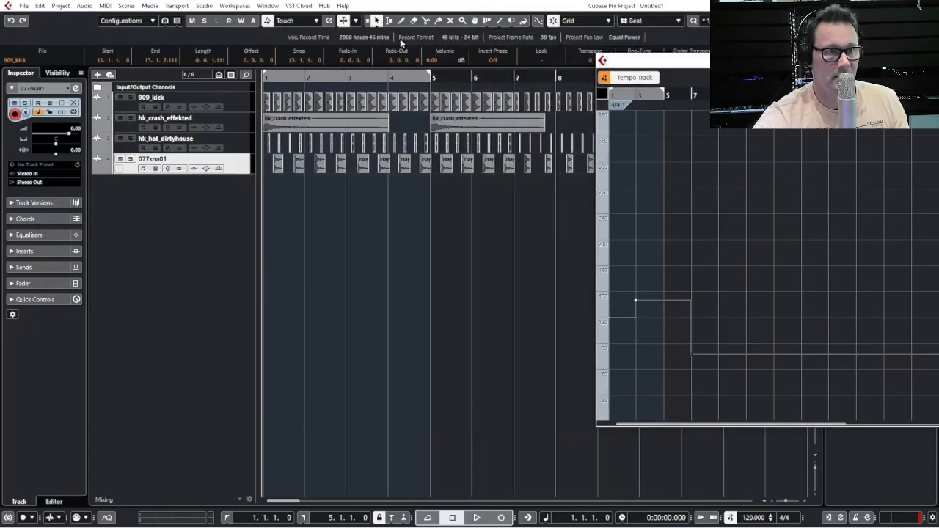
pyautogui.hotkey('ctrl', 't')
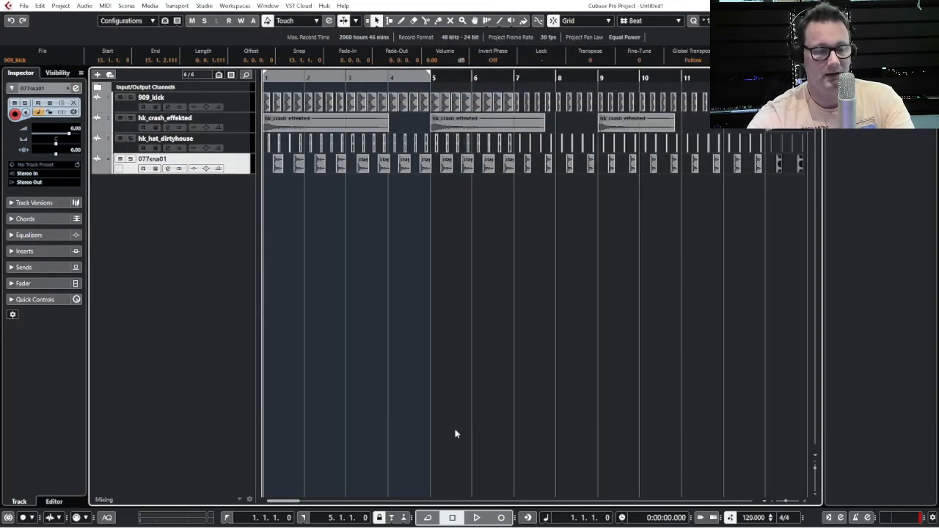
pyautogui.hotkey('ctrl', 't')
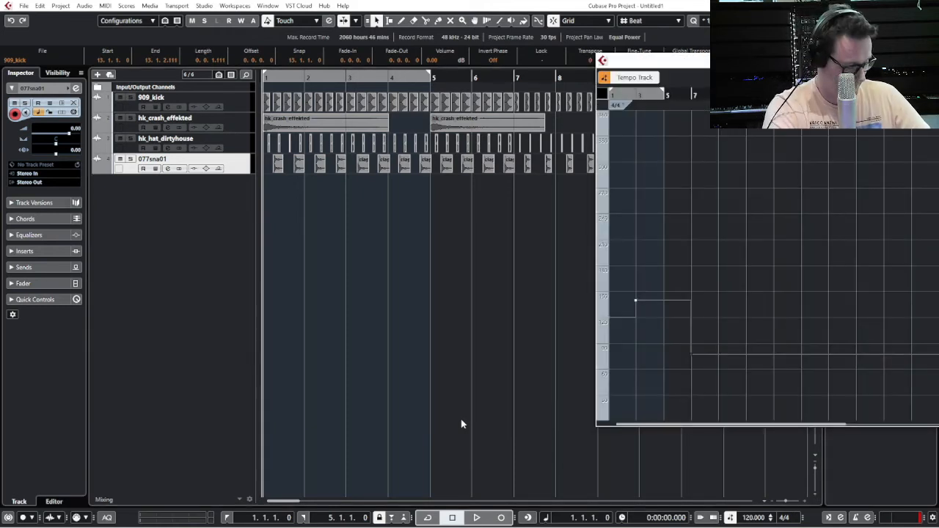
pyautogui.press('space')
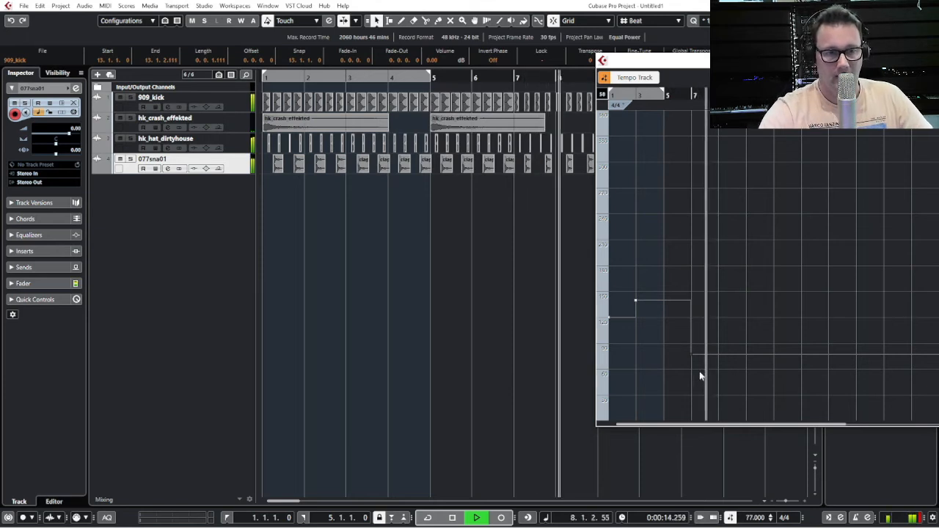
pyautogui.press('space')
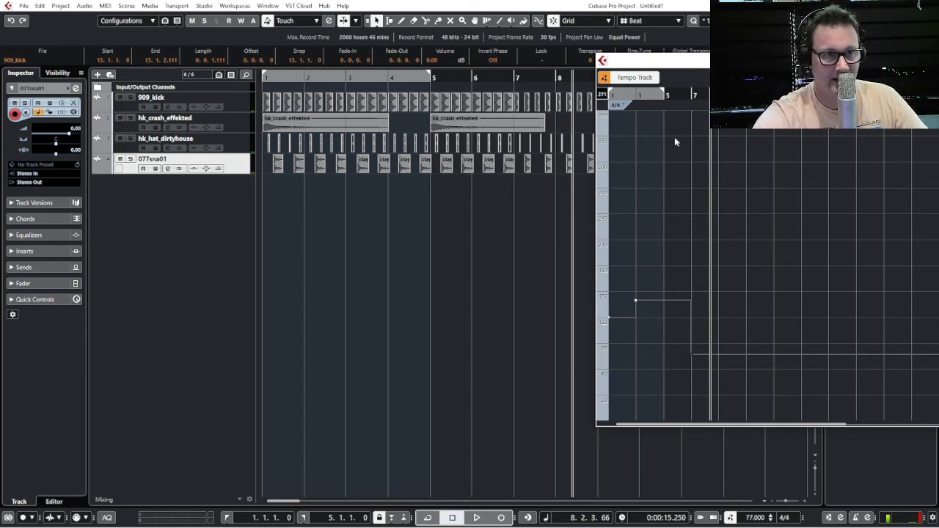
# Step: Add tempo steps of about 185 BPM at bar 5 and about 110 BPM at bar 12
pyautogui.doubleClick(678, 66)
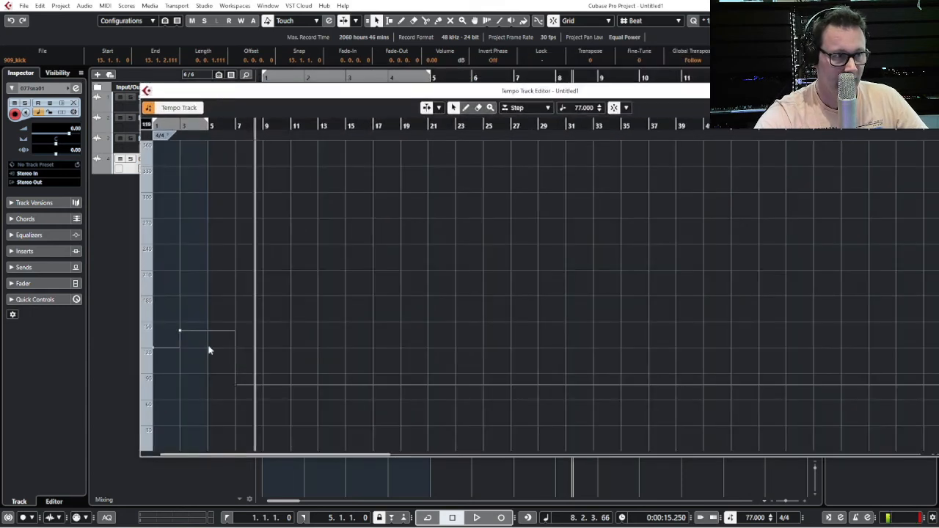
pyautogui.moveTo(221, 325)
pyautogui.mouseDown()
pyautogui.moveTo(225, 289)
pyautogui.moveTo(193, 283)
pyautogui.moveTo(210, 282)
pyautogui.moveTo(209, 292)
pyautogui.mouseUp()
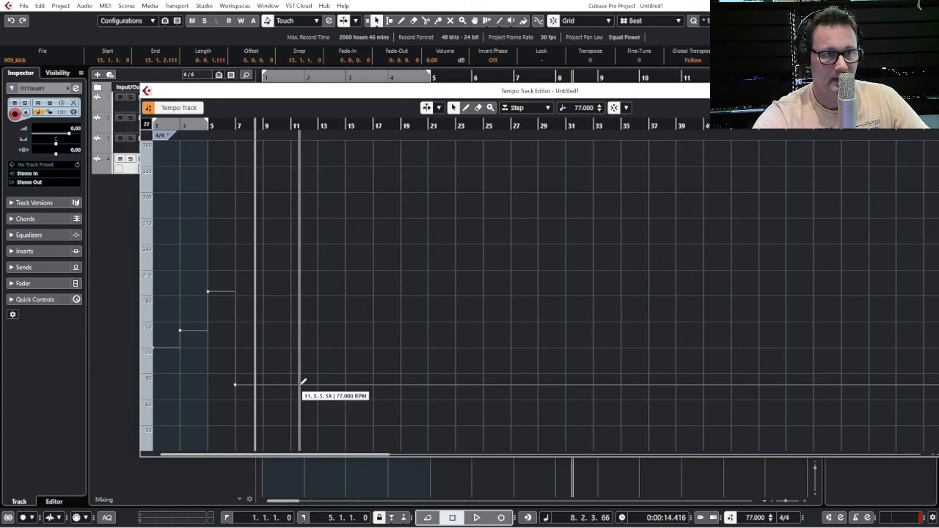
pyautogui.moveTo(301, 383); pyautogui.dragTo(304, 357)
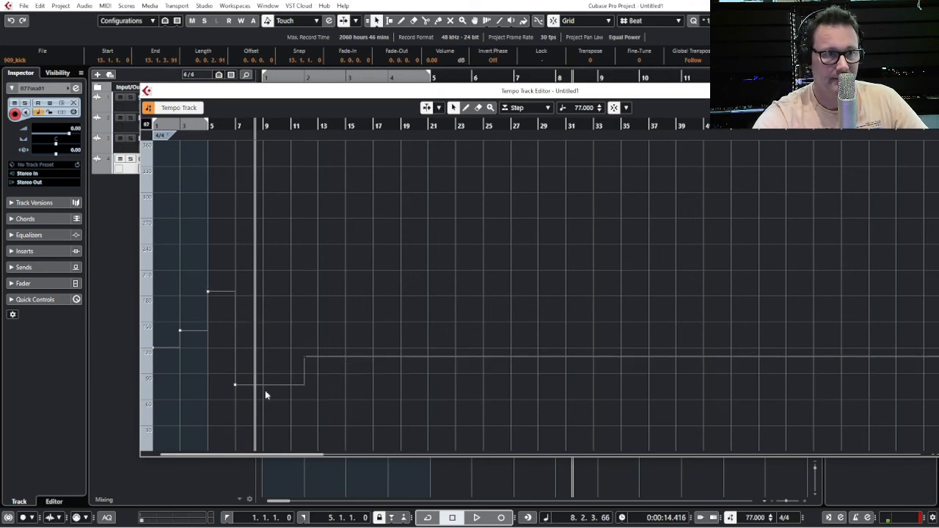
# Step: Remove the bar 3 tempo point and use Ramp curves for the tempo rises from bar 7 to 12 and bar 1 to 5
pyautogui.click(523, 109)
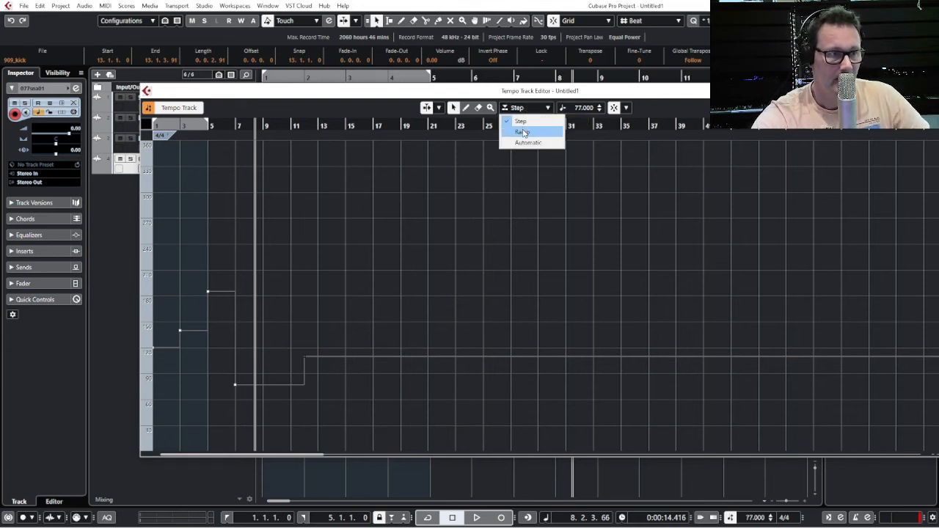
pyautogui.click(522, 132)
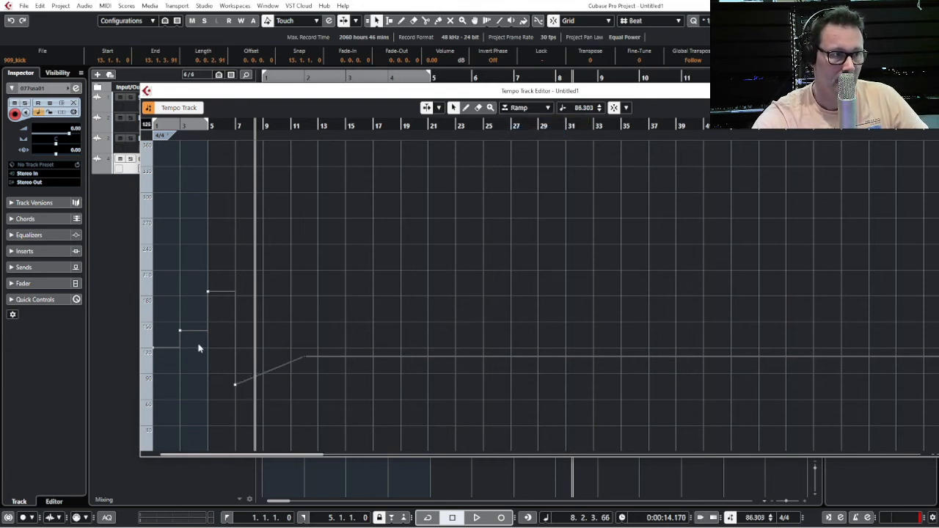
pyautogui.moveTo(180, 331); pyautogui.dragTo(212, 319)
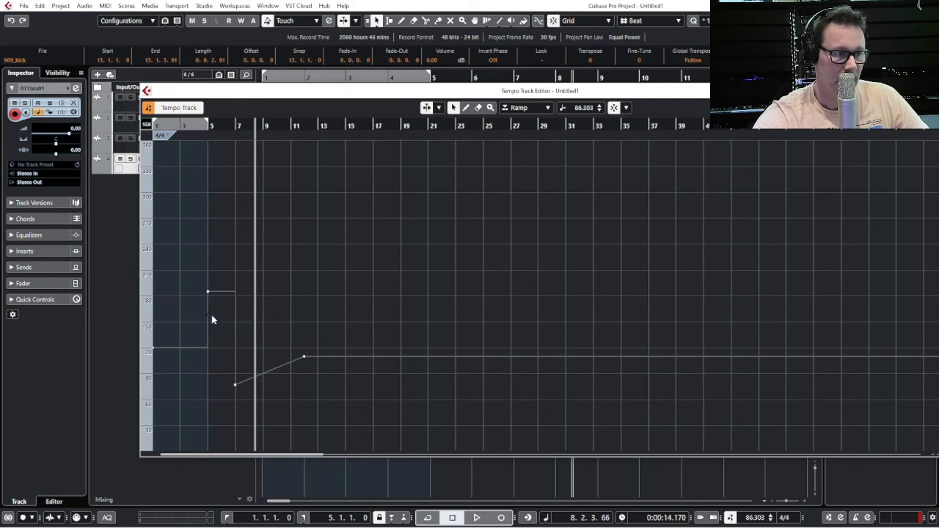
pyautogui.moveTo(208, 353); pyautogui.dragTo(213, 311)
pyautogui.moveTo(215, 301); pyautogui.dragTo(215, 299)
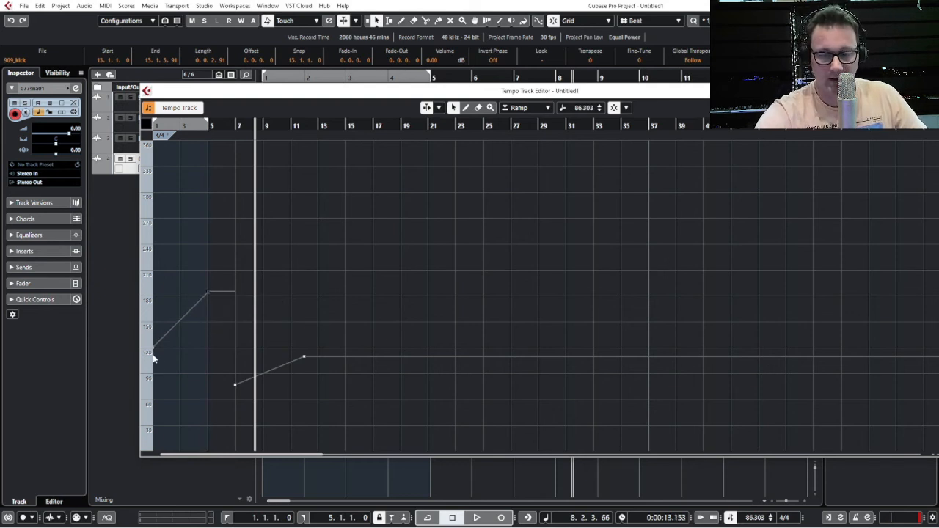
# Step: Return to the project start, move the tempo editor aside, and play the arrangement past bar 9 to hear the ramps
pyautogui.press('Home')
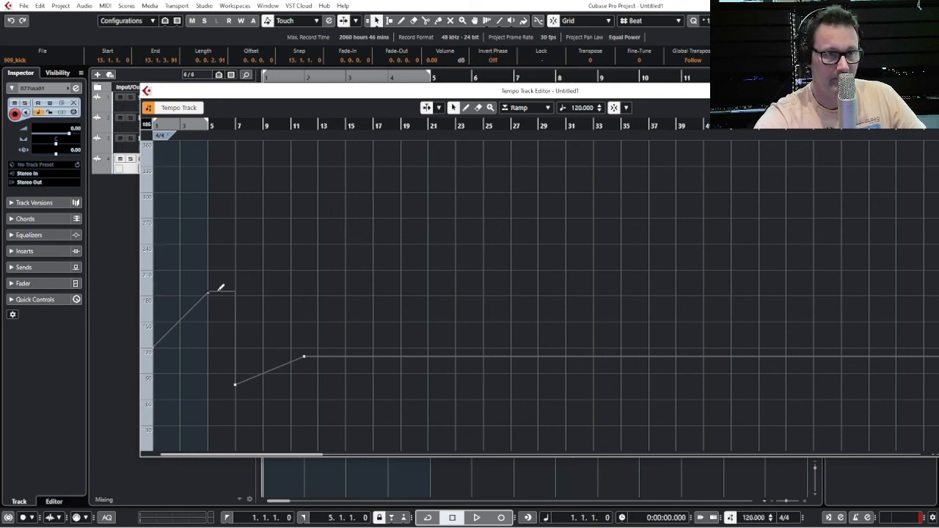
pyautogui.moveTo(588, 93); pyautogui.dragTo(862, 99)
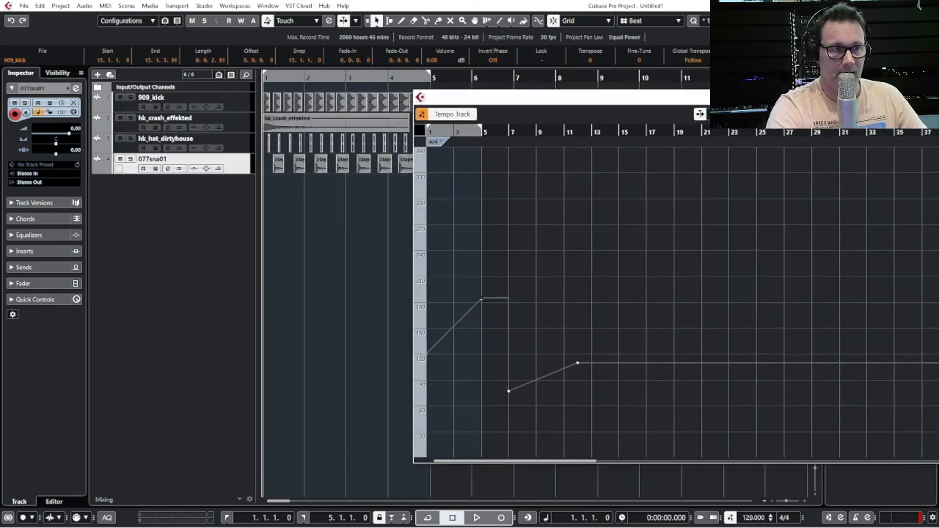
pyautogui.press('space')
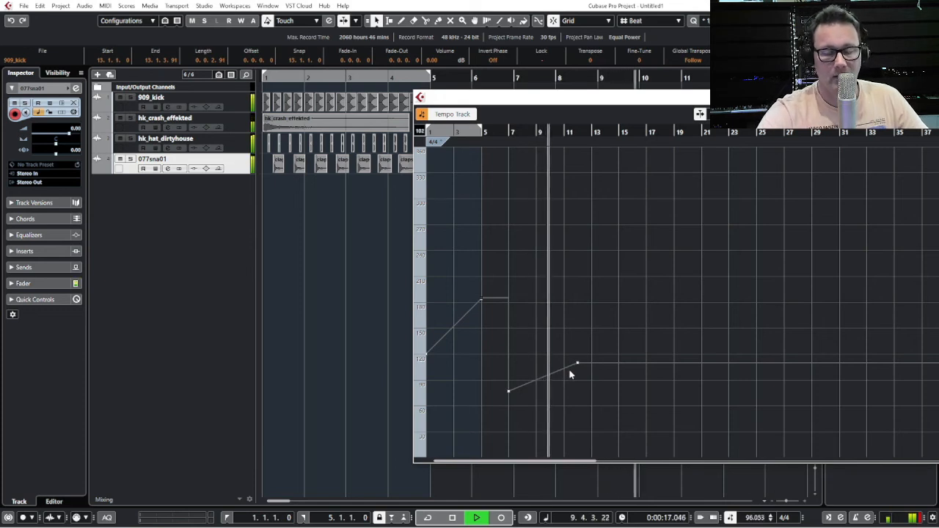
pyautogui.press('space')
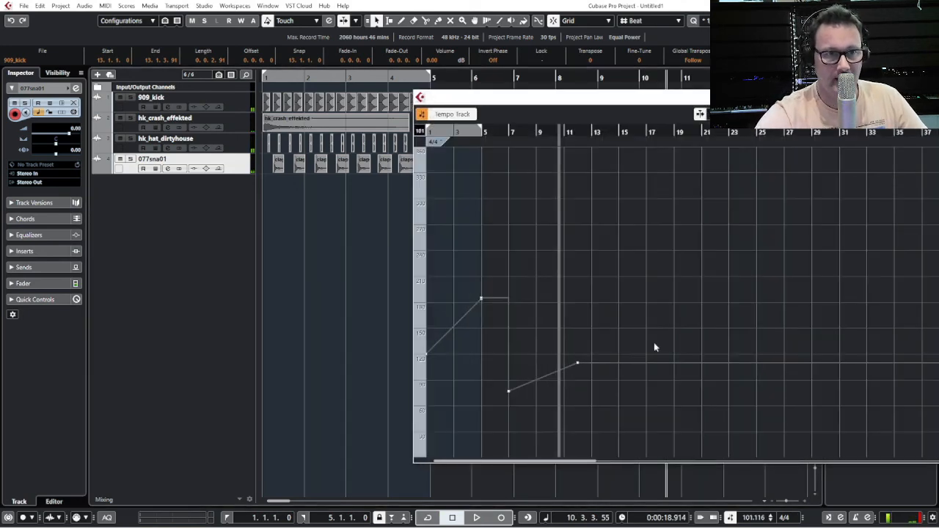
# Step: Turn the tempo drop between bars 5 and 7 into a ramp and close the Tempo Track Editor
pyautogui.moveTo(651, 100); pyautogui.dragTo(347, 103)
pyautogui.click(512, 116)
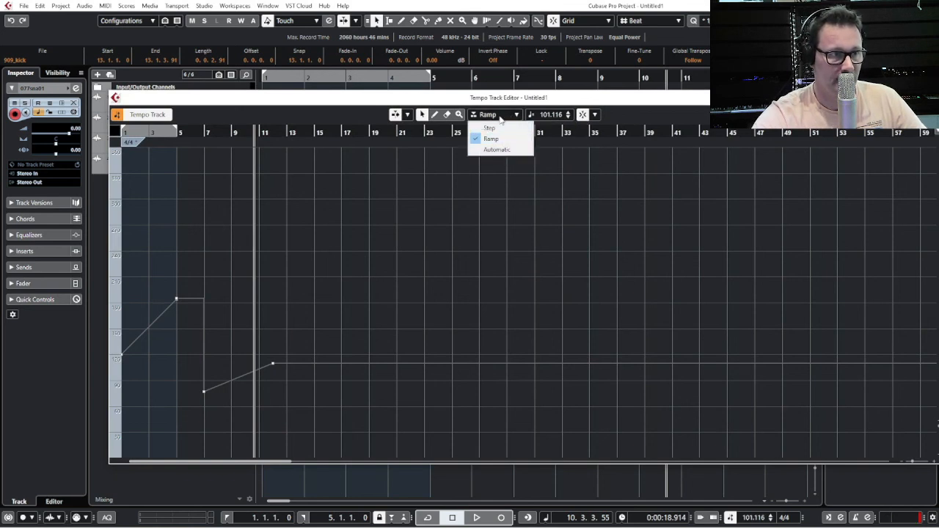
pyautogui.click(333, 248)
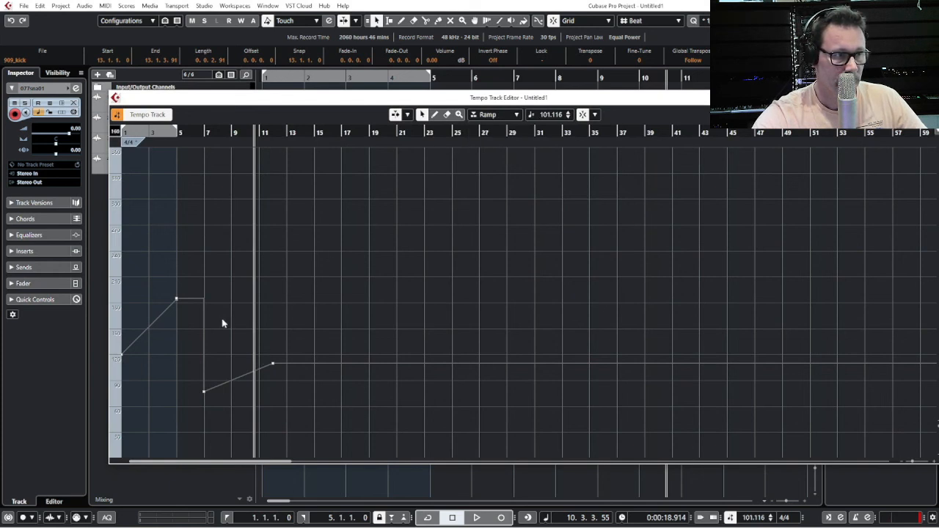
pyautogui.moveTo(203, 297)
pyautogui.mouseDown()
pyautogui.moveTo(292, 294)
pyautogui.moveTo(284, 341)
pyautogui.moveTo(190, 362)
pyautogui.mouseUp()
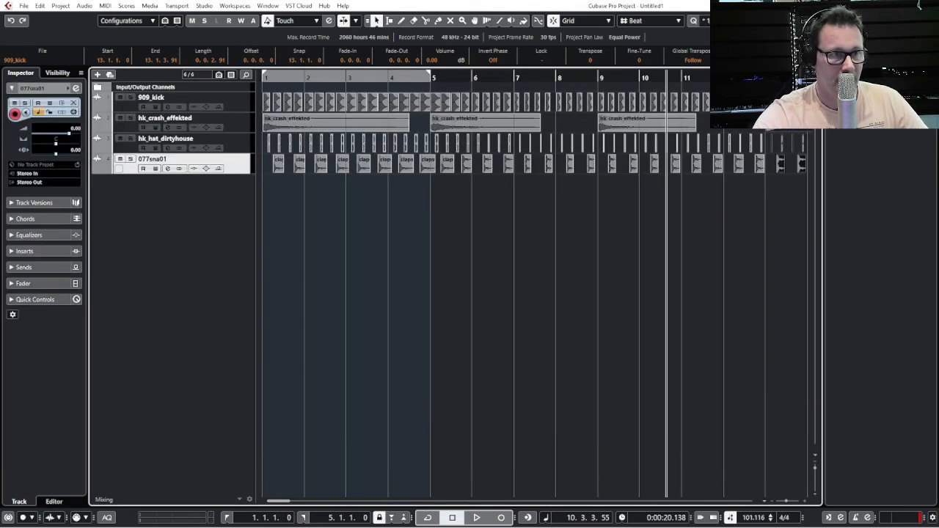
pyautogui.click(705, 101)
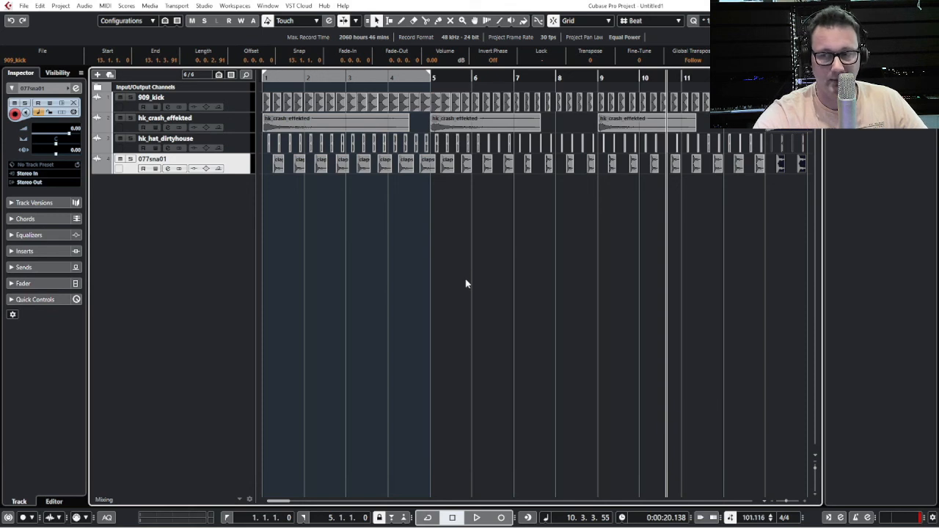